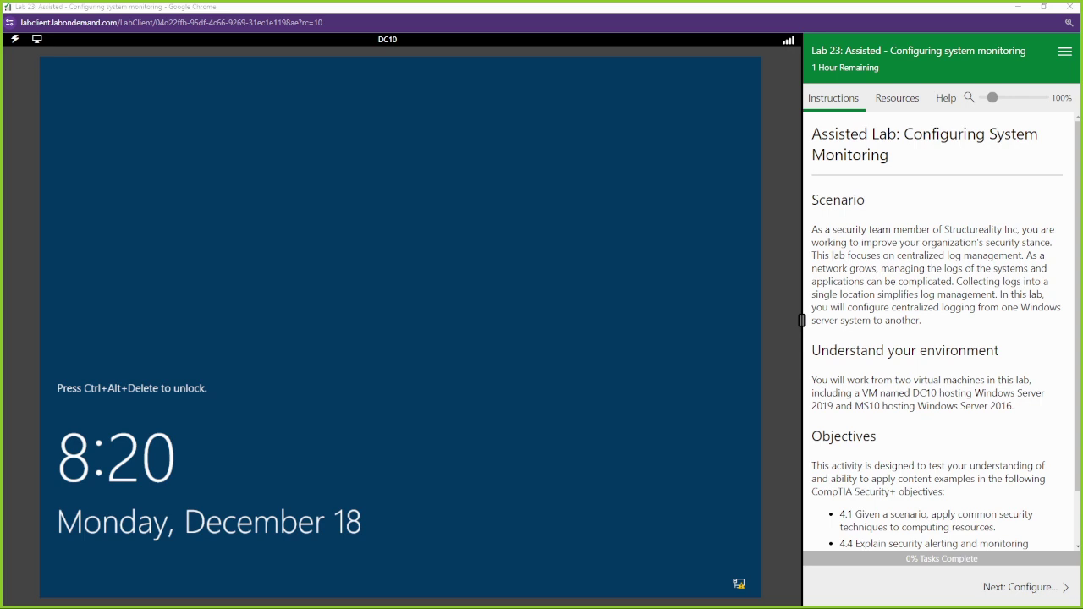
drag(165, 149, 150, 156)
drag(170, 196, 201, 195)
drag(162, 230, 191, 227)
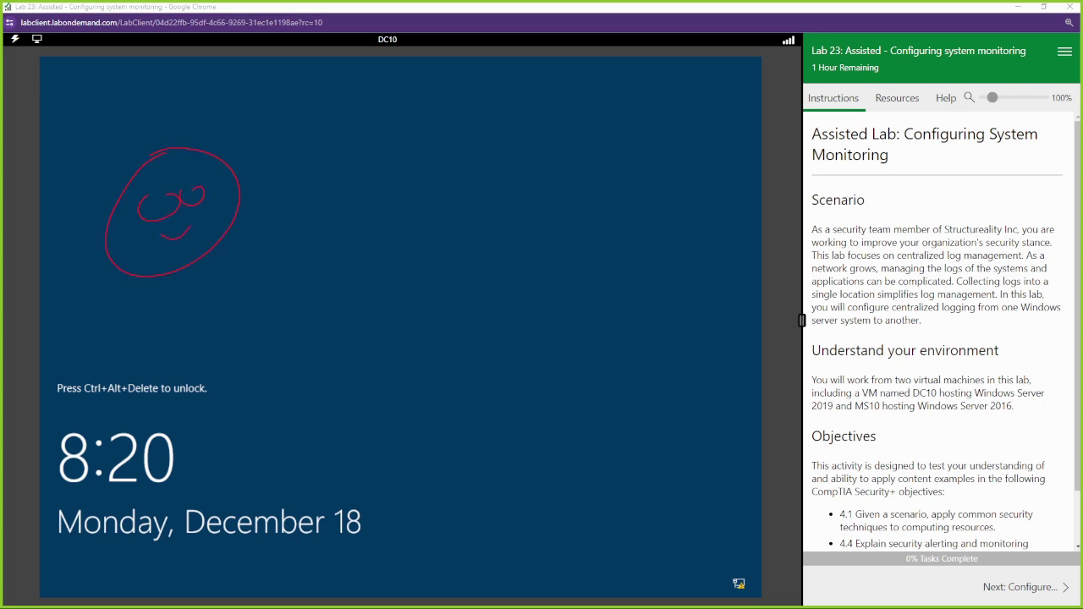
drag(301, 166, 327, 154)
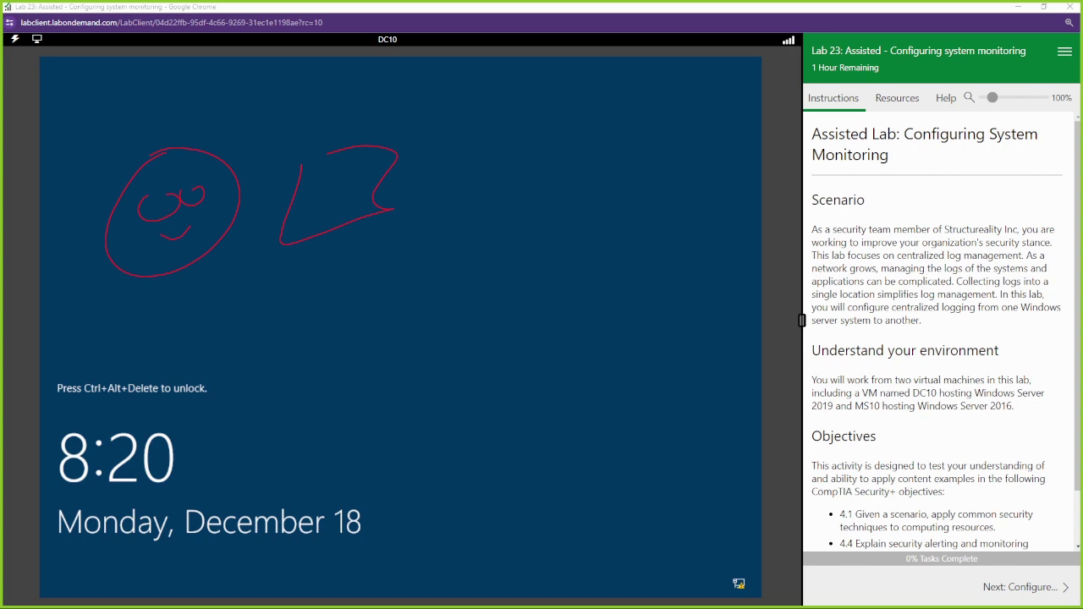
key(Escape)
drag(582, 153, 579, 165)
drag(624, 238, 624, 287)
mouse_move(607, 99)
mouse_down()
mouse_move(577, 140)
mouse_move(648, 137)
mouse_move(701, 110)
mouse_up()
drag(709, 134, 727, 151)
drag(735, 108, 748, 95)
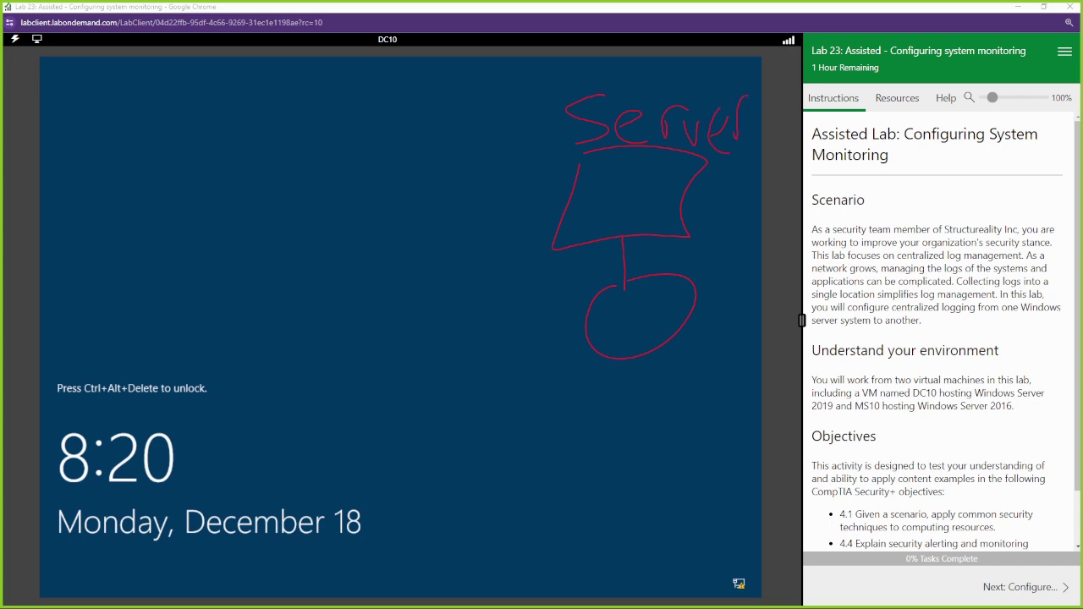
drag(105, 181, 135, 174)
drag(163, 235, 173, 276)
drag(244, 330, 231, 345)
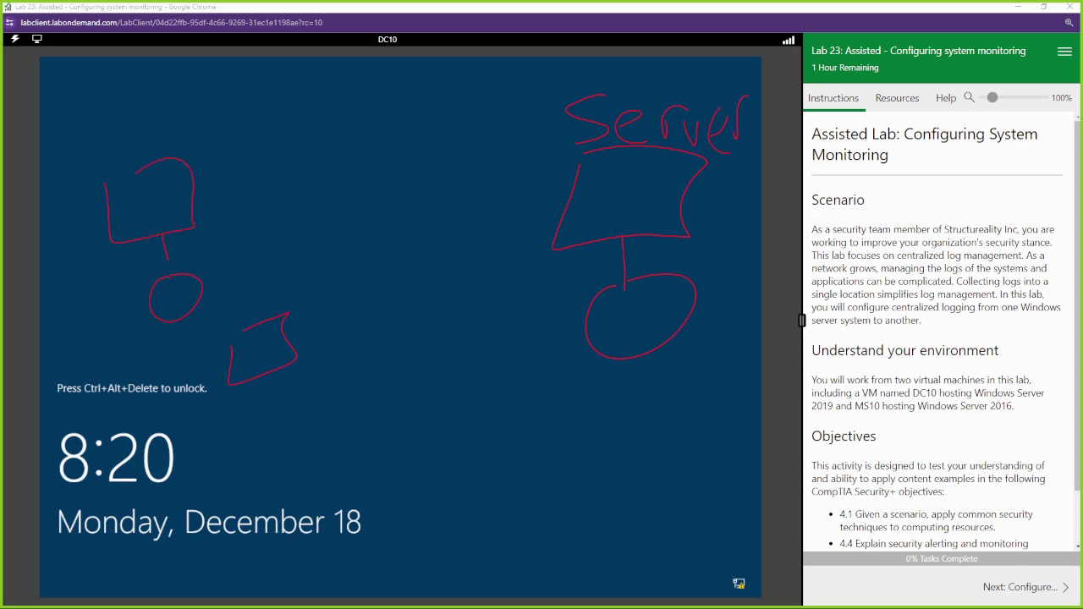
drag(260, 379, 259, 406)
drag(269, 390, 272, 394)
drag(255, 158, 296, 144)
drag(285, 207, 286, 230)
drag(288, 224, 290, 225)
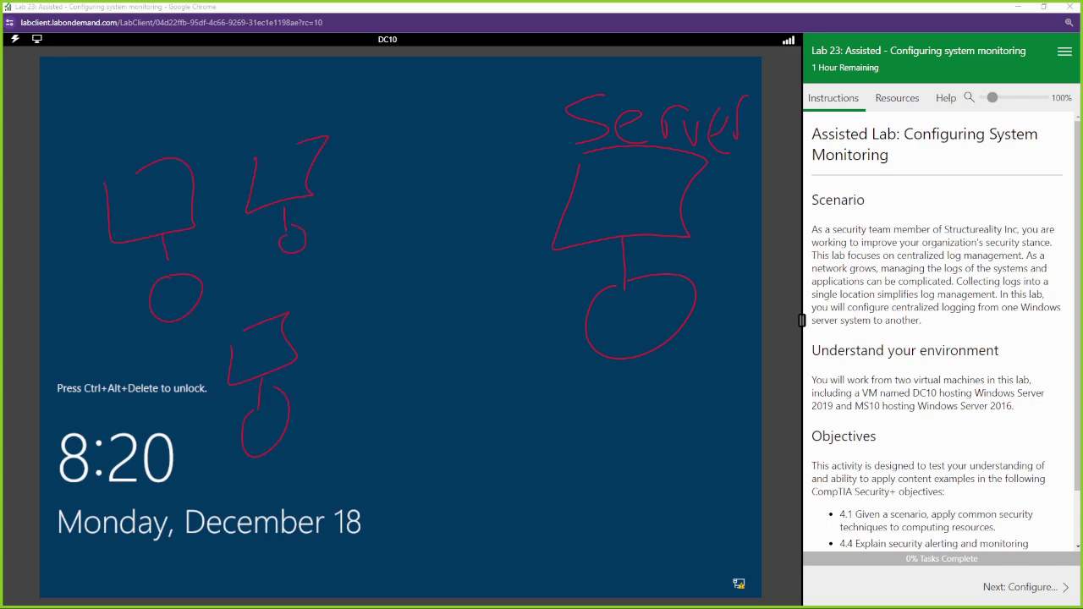
mouse_move(359, 378)
mouse_down()
mouse_move(339, 448)
mouse_move(372, 464)
mouse_move(386, 449)
mouse_up()
drag(391, 409, 500, 335)
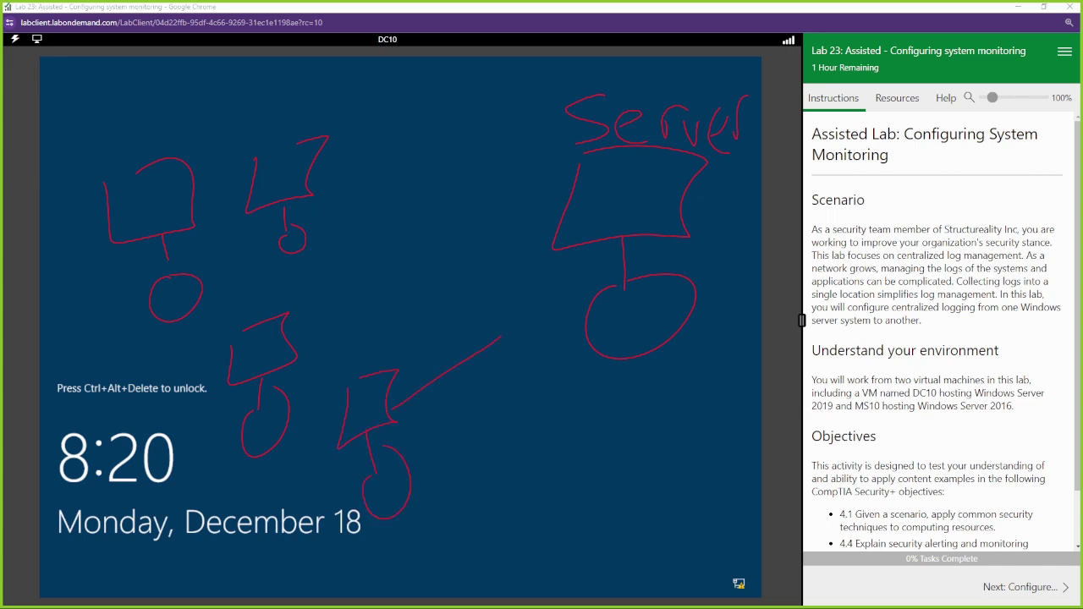
drag(285, 323, 481, 274)
drag(314, 193, 491, 178)
drag(158, 275, 494, 228)
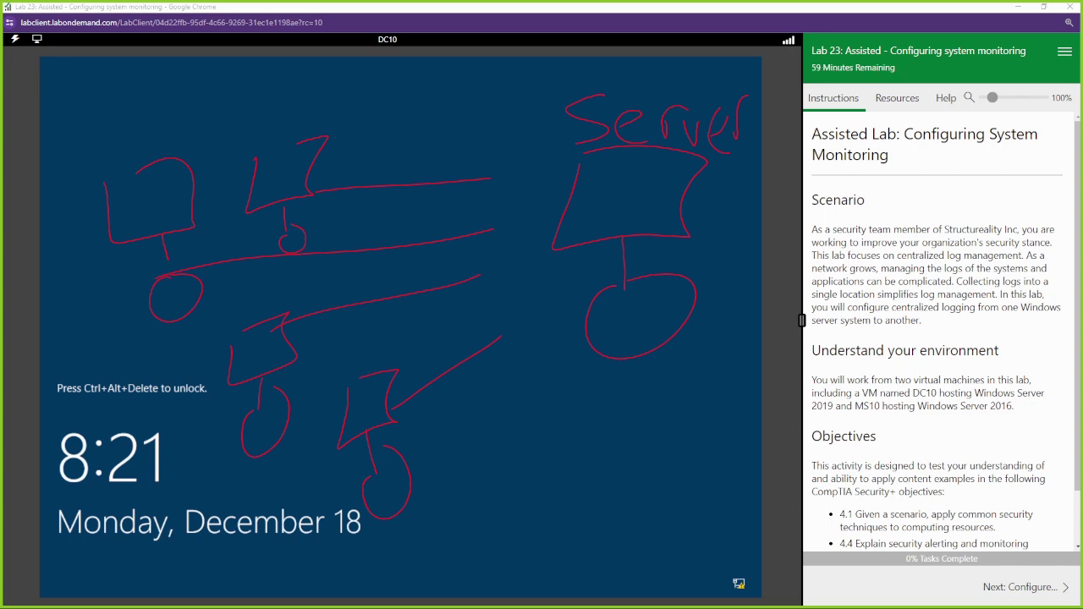
drag(630, 81, 811, 148)
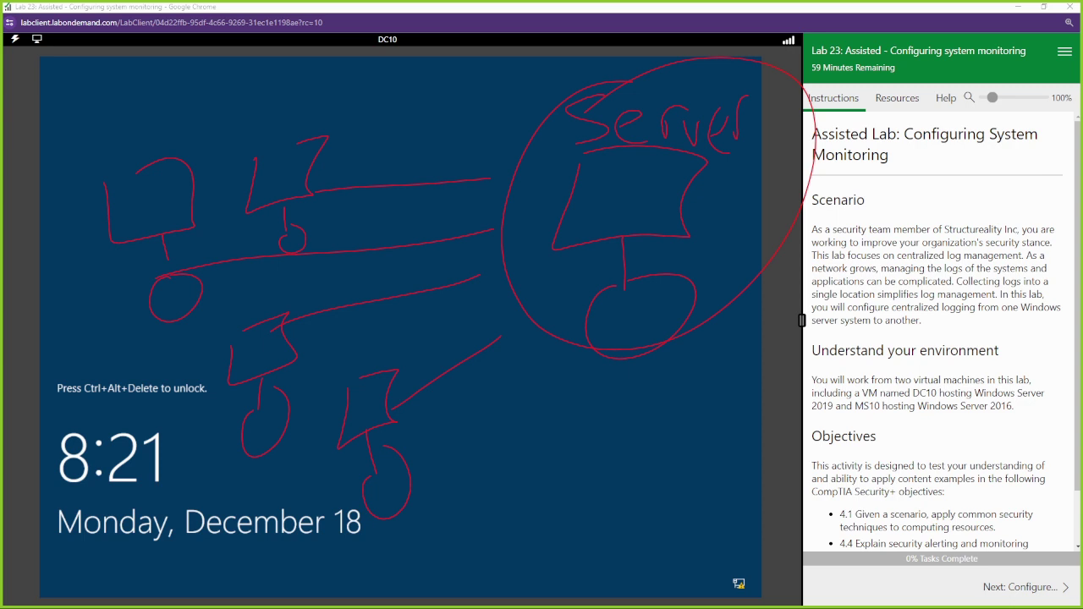
mouse_move(590, 377)
mouse_down()
mouse_move(555, 433)
mouse_move(608, 419)
mouse_up()
mouse_move(653, 379)
mouse_down()
mouse_move(648, 418)
mouse_move(668, 385)
mouse_move(741, 355)
mouse_up()
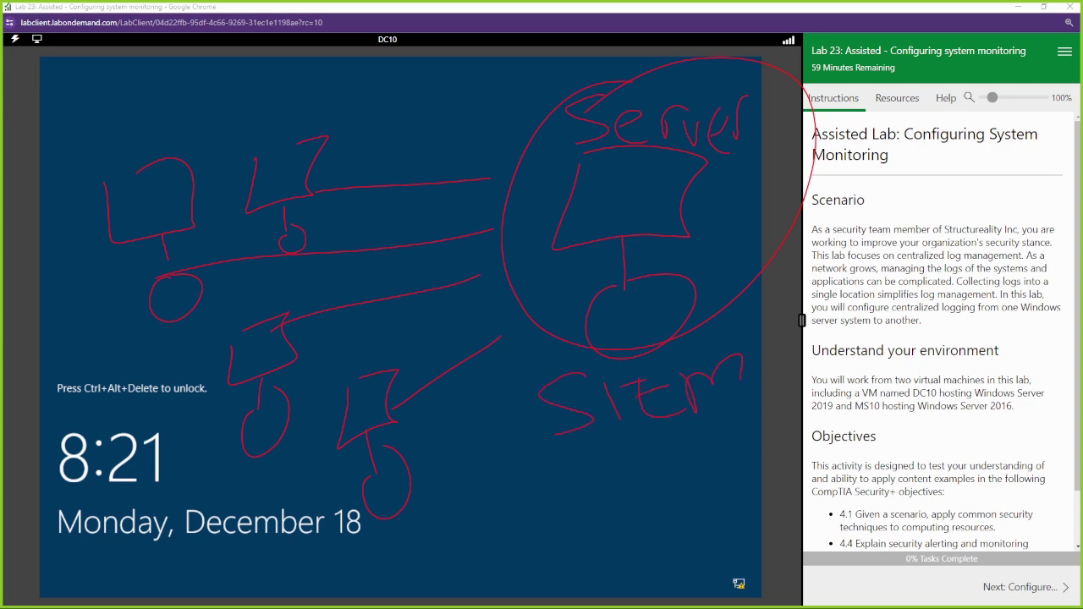
drag(802, 319, 594, 347)
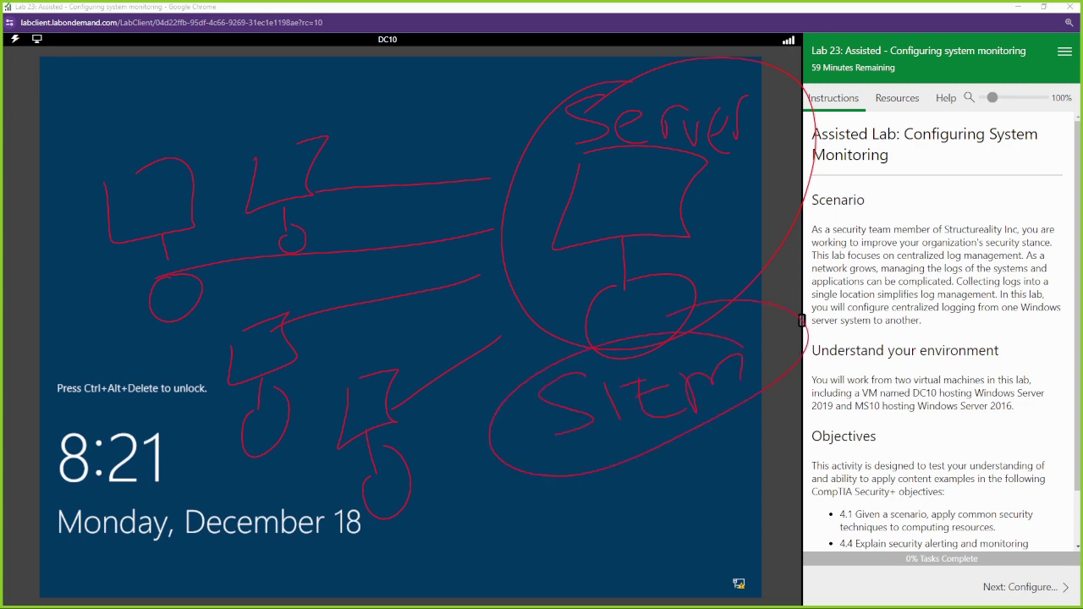
key(Escape)
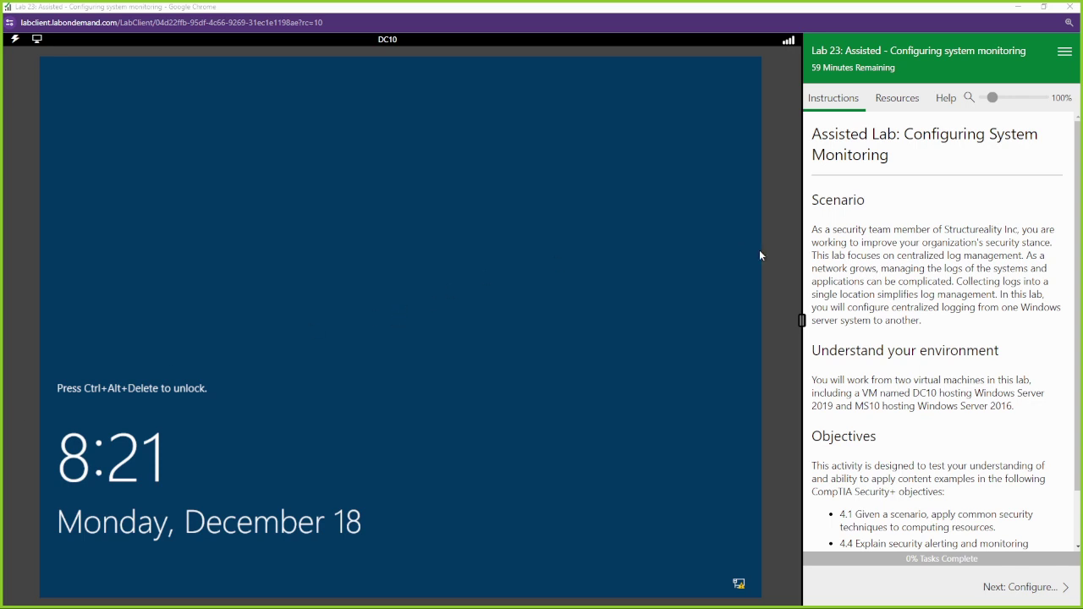
Advance the lab instructions to Configure centralized logging and sign in to the DC10 VM as structureality\Administrator with the account password
scroll(931, 381, down, 1)
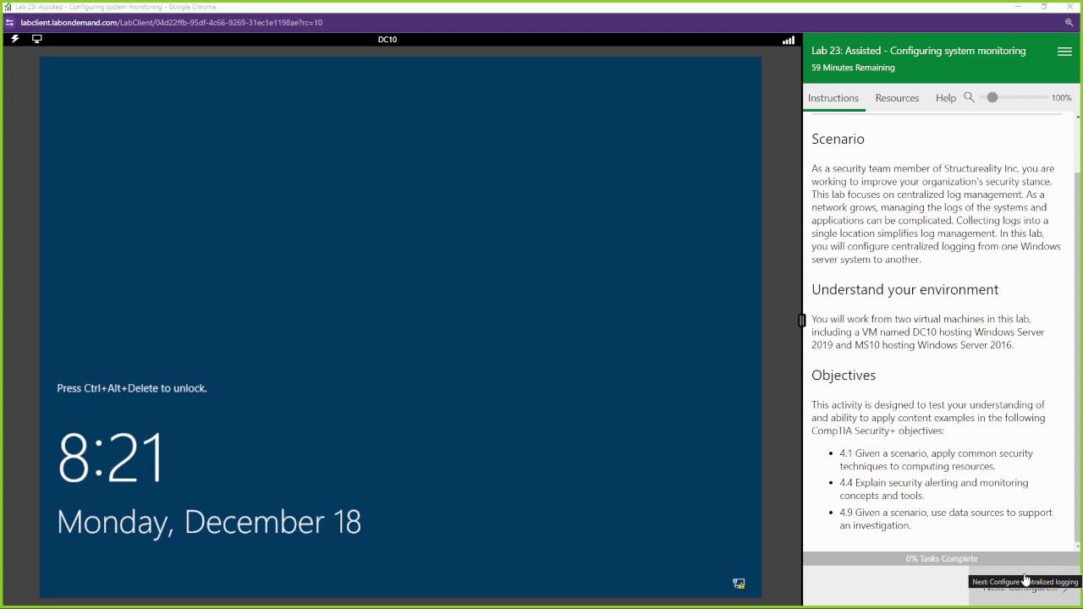
click(1024, 582)
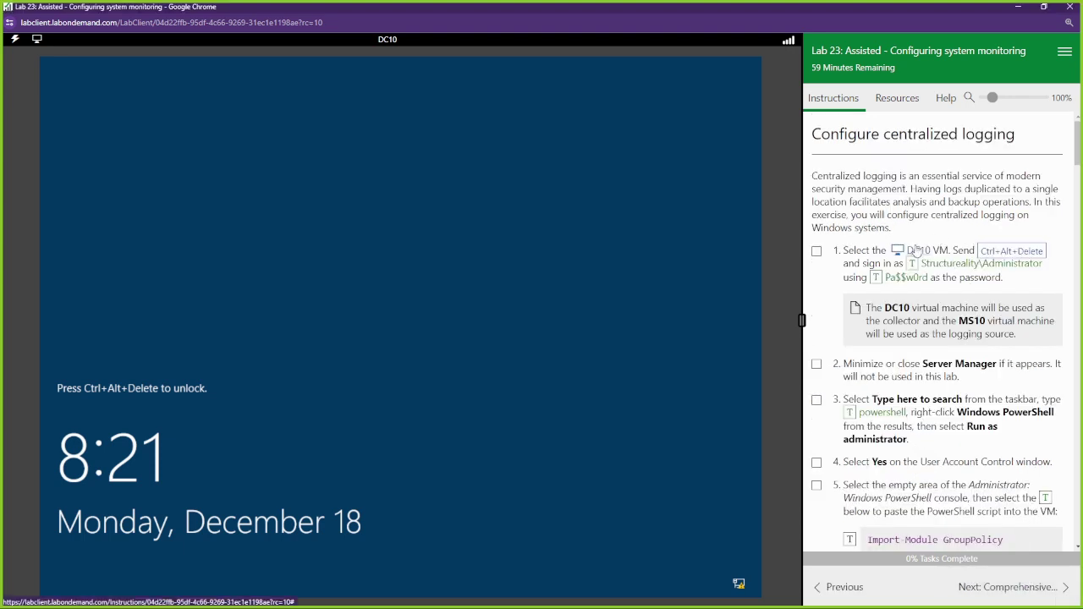
click(995, 254)
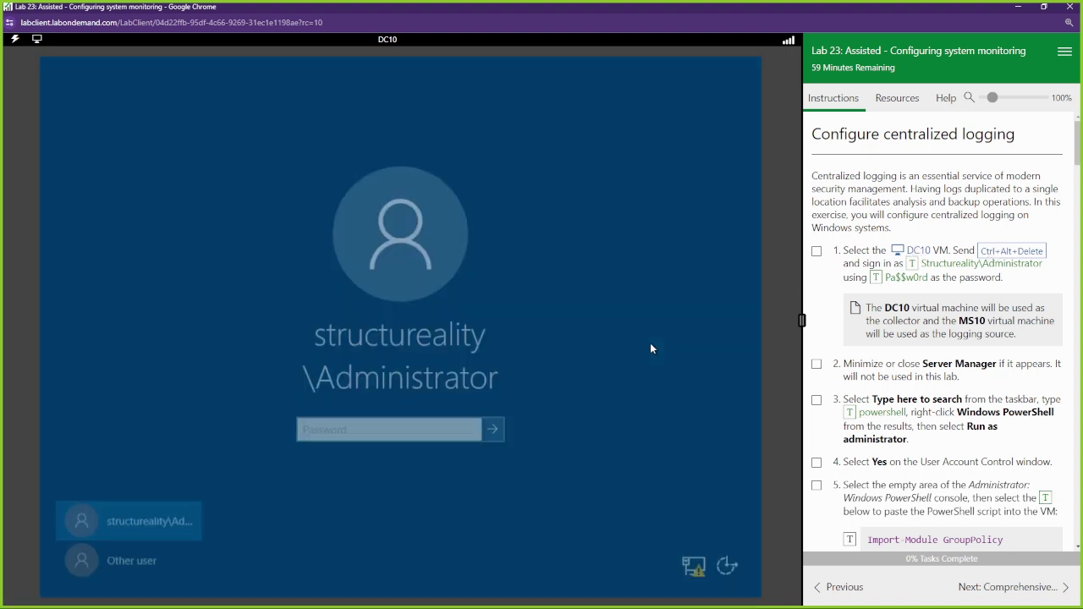
click(880, 279)
click(493, 429)
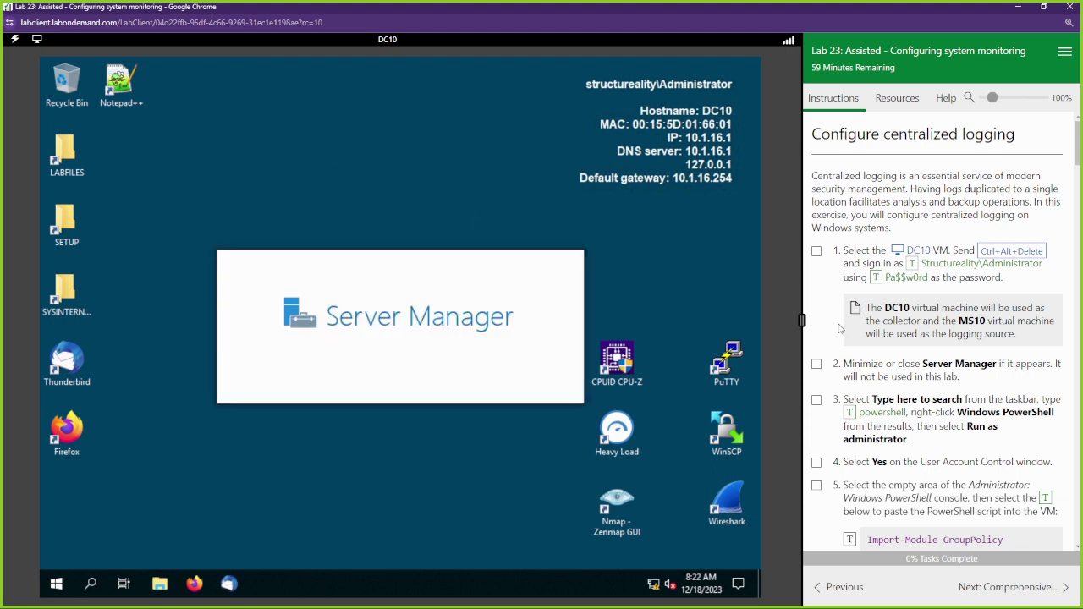
Start Windows PowerShell as administrator on DC10, allowing it to make changes, and minimize Server Manager
scroll(846, 338, down, 1)
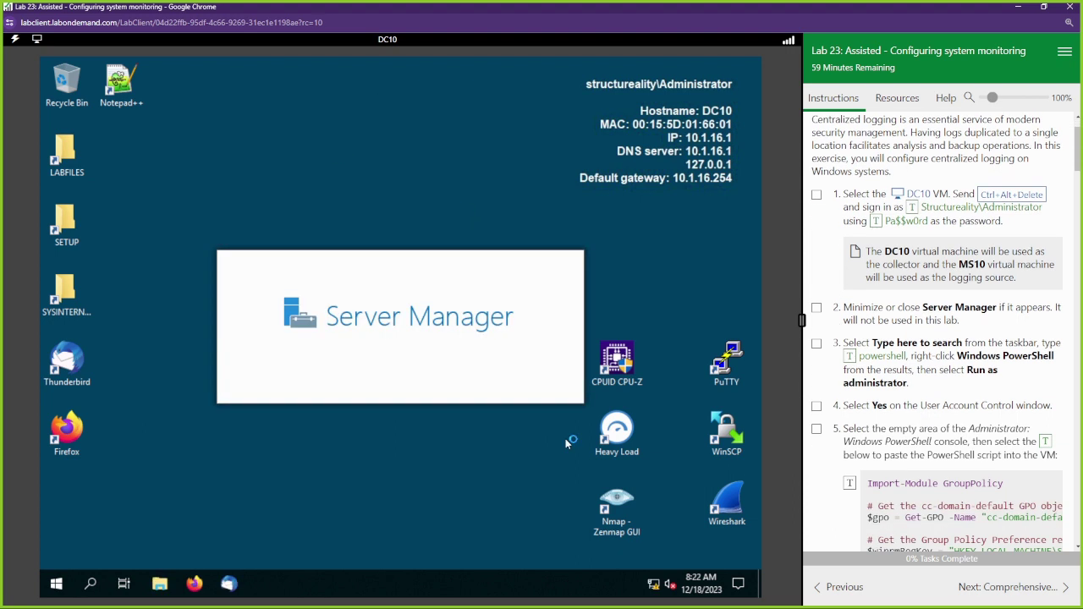
right_click(57, 586)
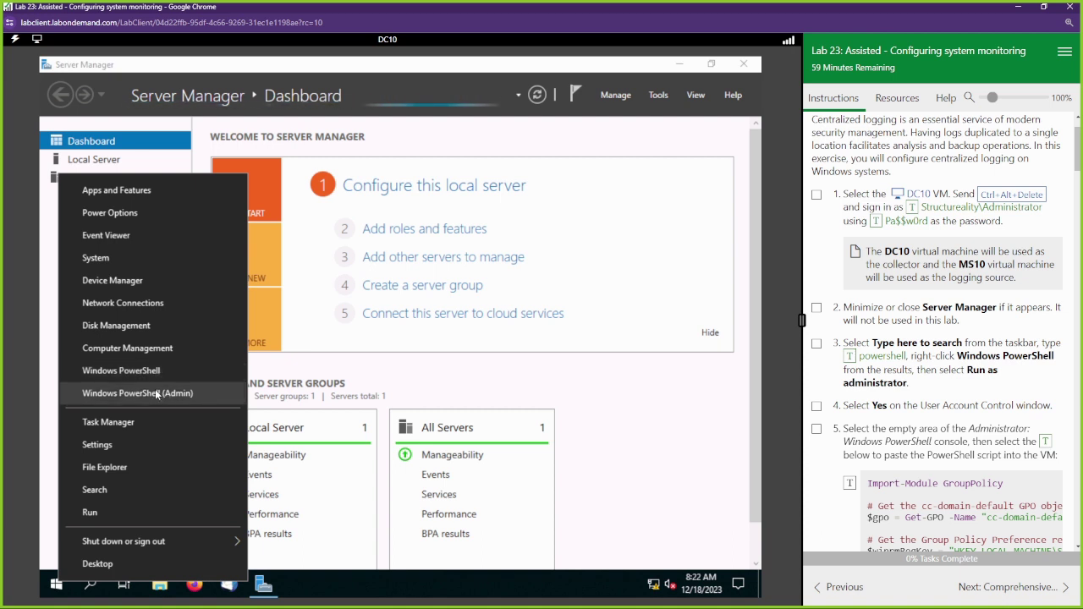
click(166, 395)
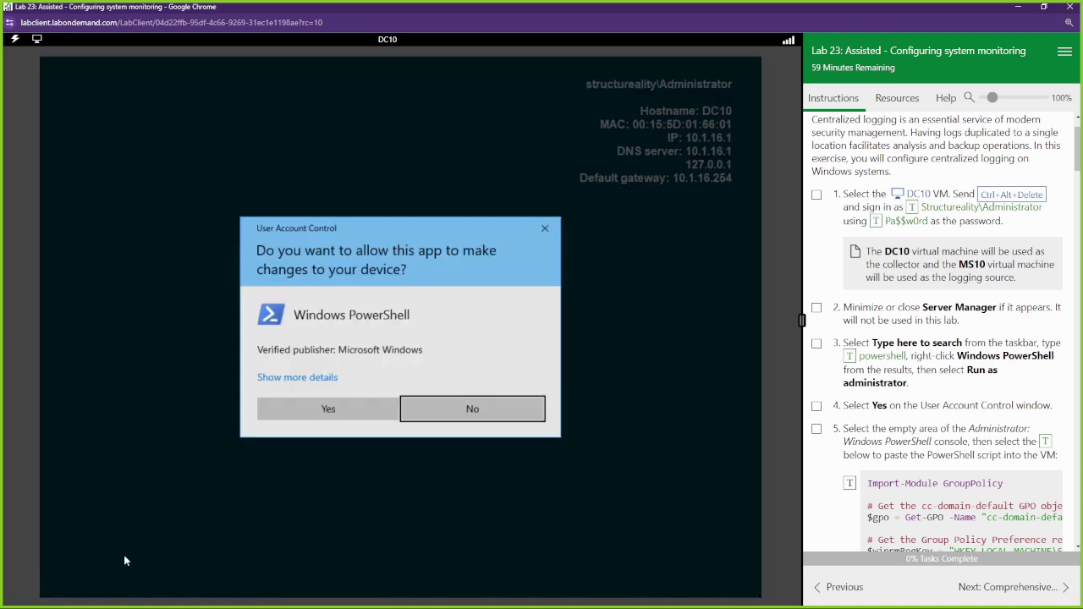
click(313, 409)
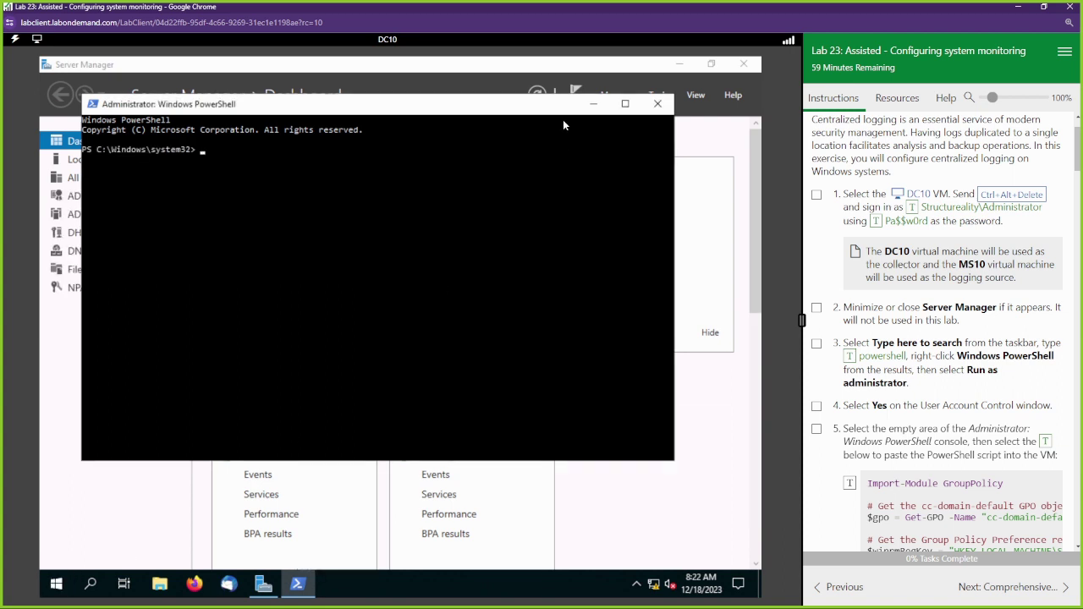
click(679, 64)
click(679, 65)
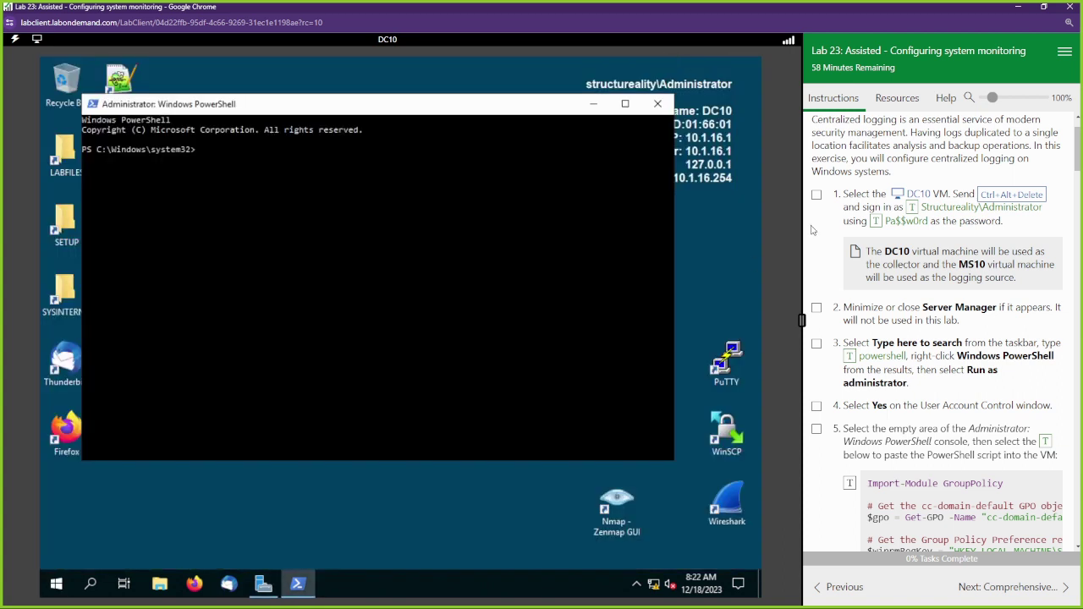
Insert the step 5 script into PowerShell to set the cc-domain-default GPO's WinRM IPv4Filter to "*", and run its final gpupdate /force line
click(489, 307)
scroll(850, 331, down, 2)
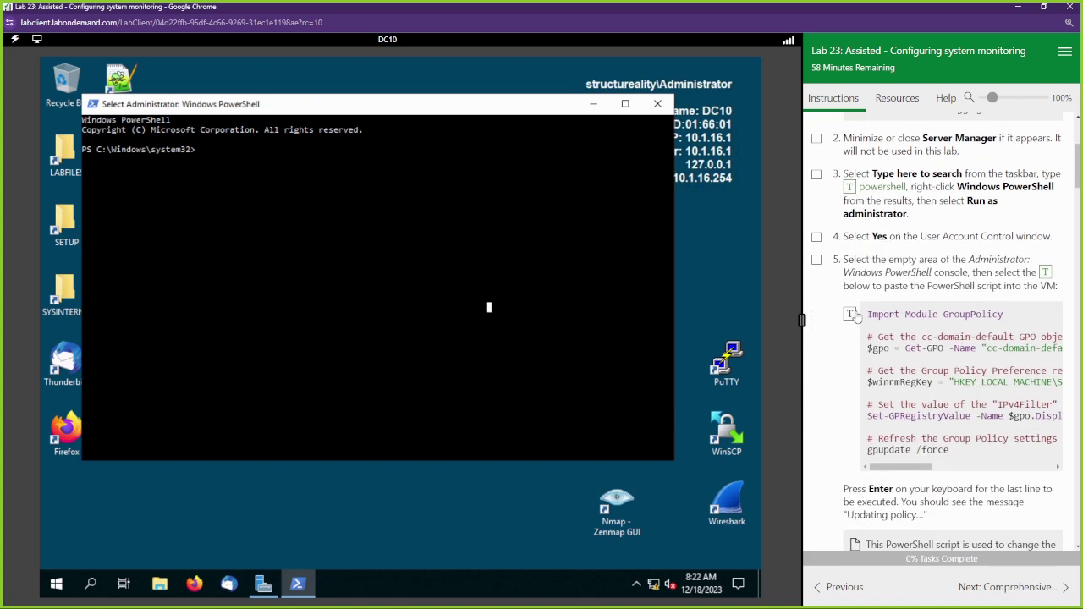
click(851, 314)
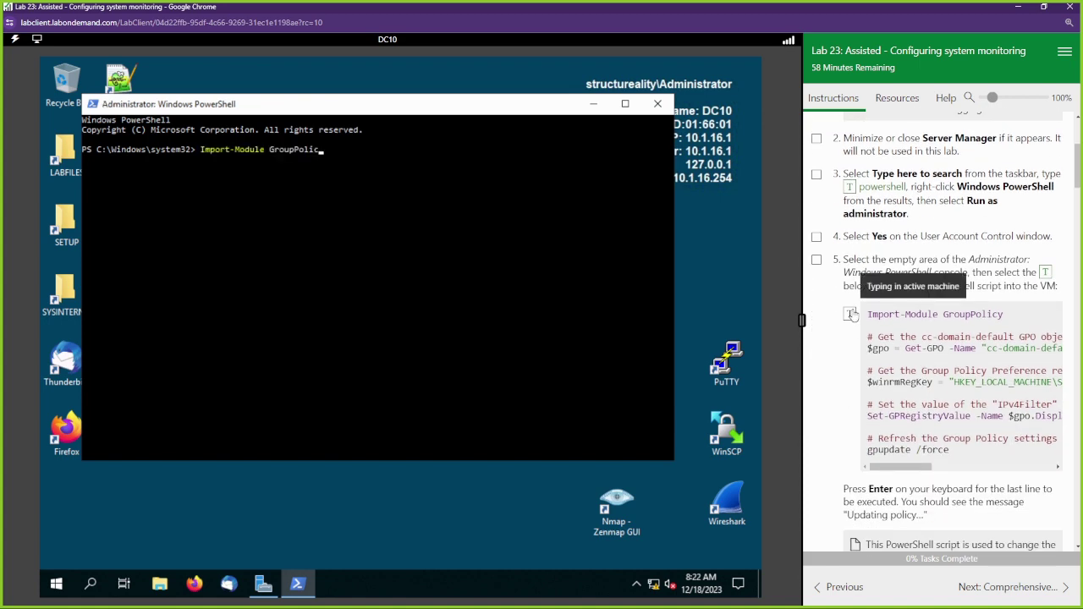
scroll(825, 332, down, 1)
scroll(826, 332, down, 2)
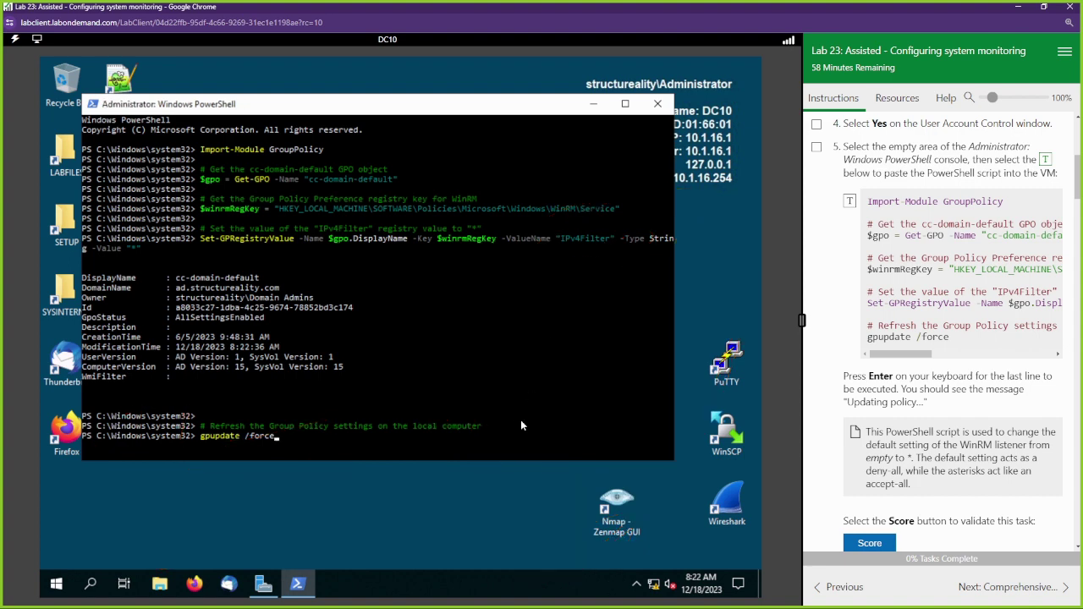
key(Return)
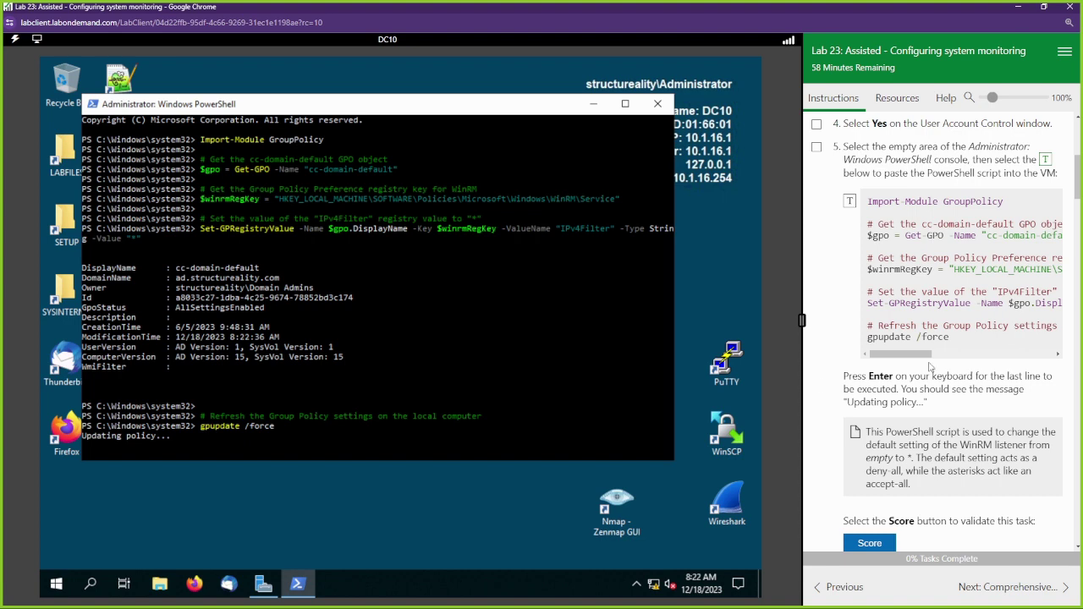
Run wecutil qc in PowerShell and answer y to change the Windows Event Collector service to Delay-Start
scroll(929, 364, down, 5)
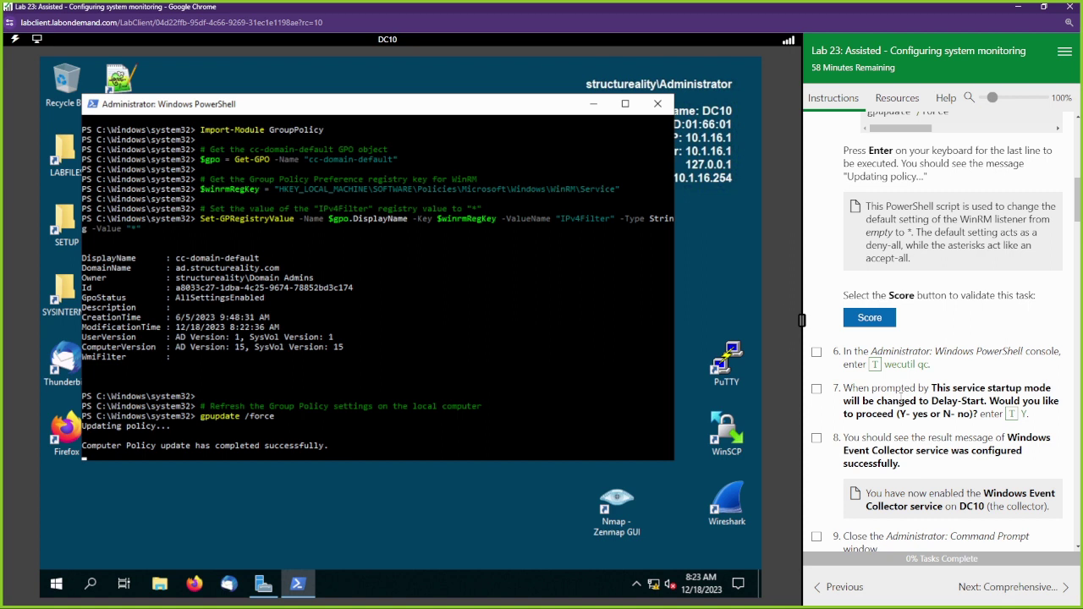
click(876, 364)
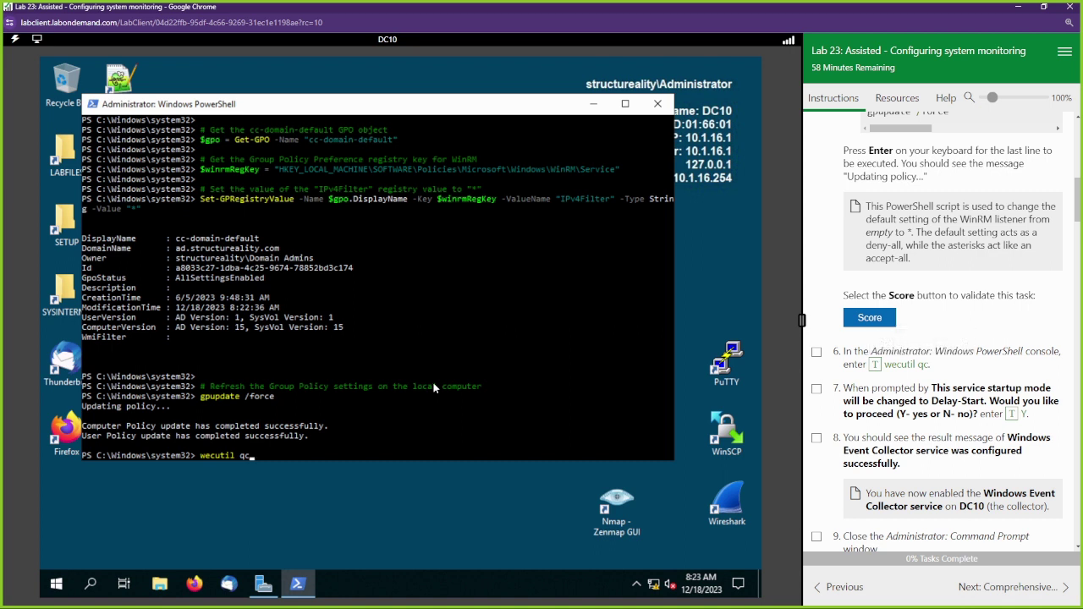
key(Return)
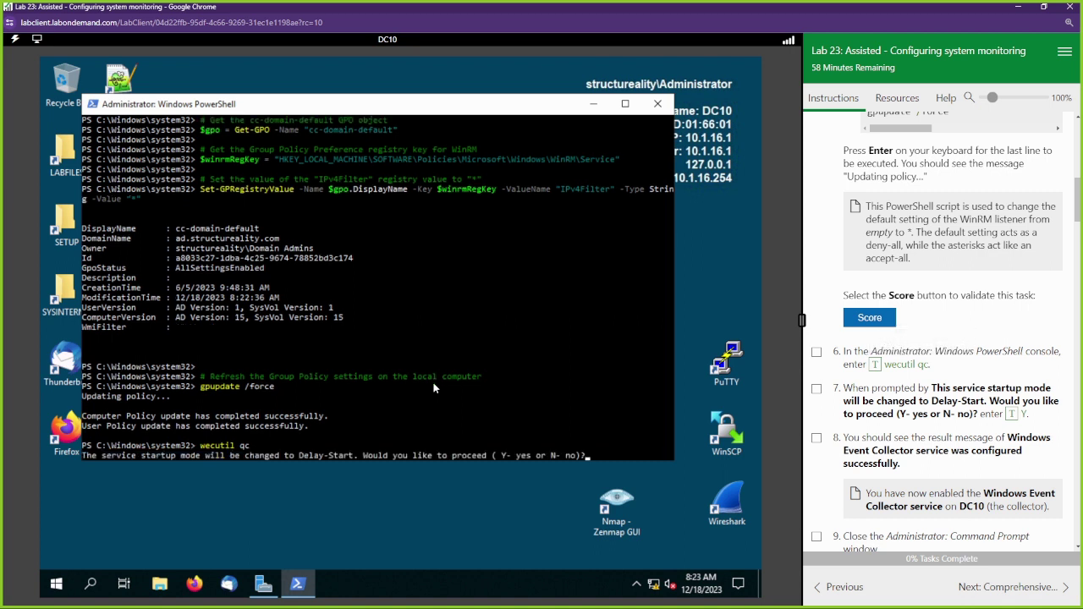
text(y)
key(Return)
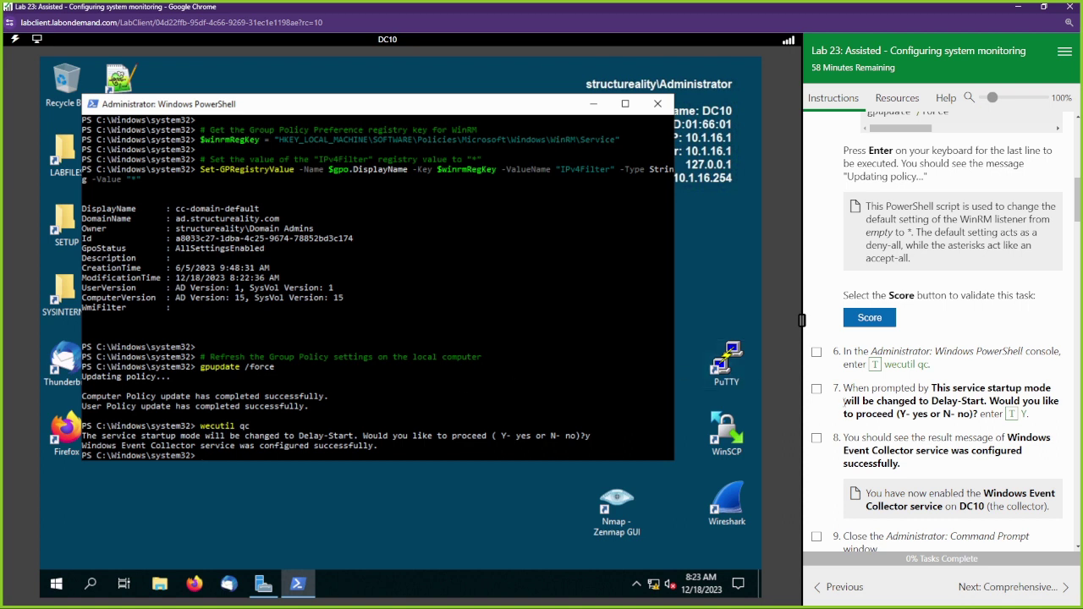
Mark tasks 6, 7 and 8 as completed in the lab instructions
scroll(843, 402, down, 3)
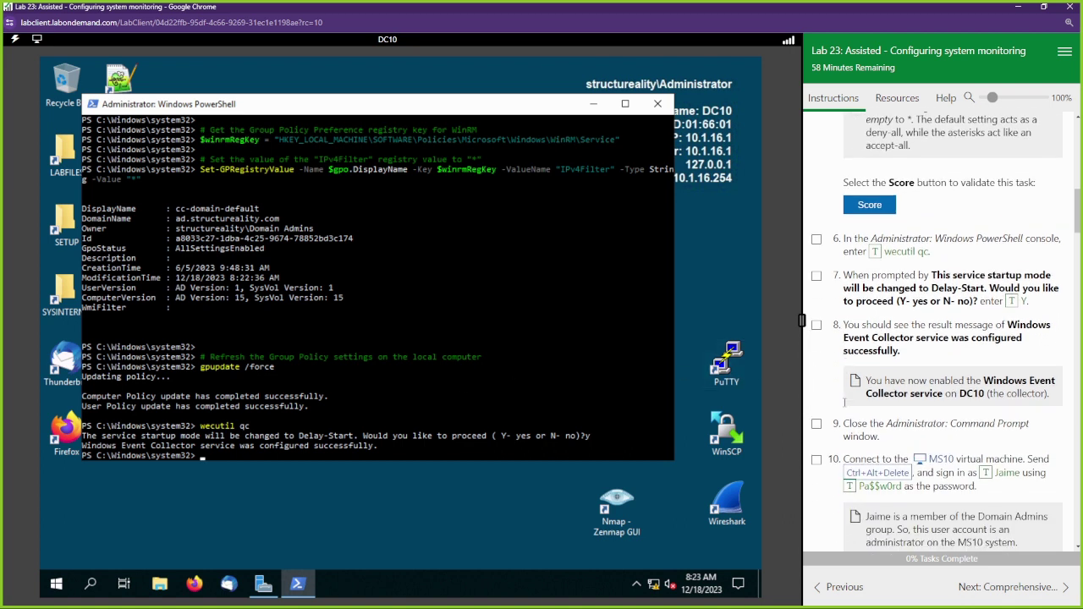
click(816, 328)
click(595, 103)
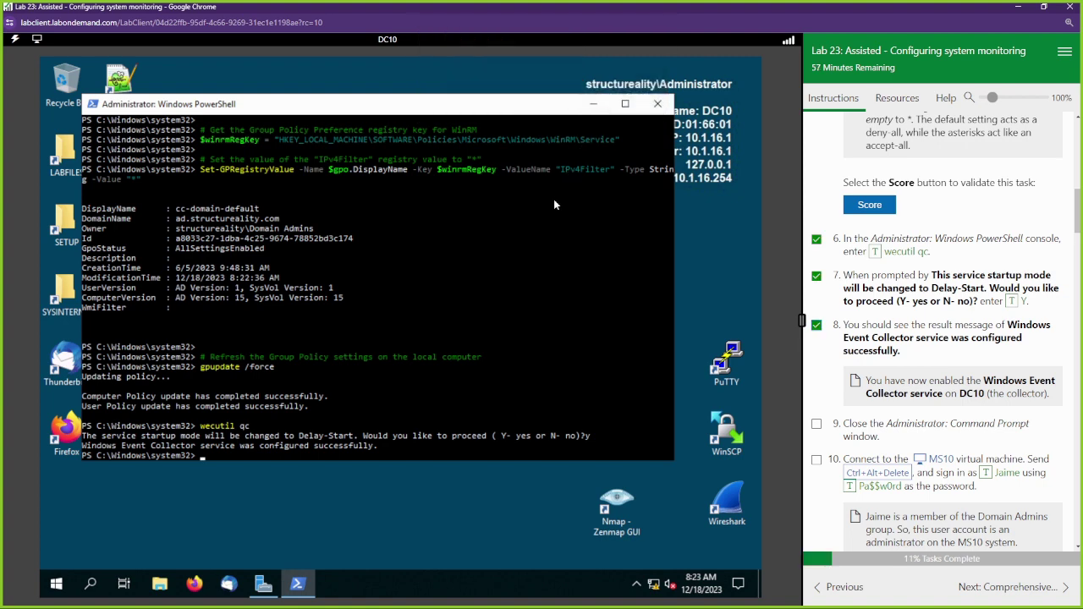
Switch to the MS10 virtual machine, unlock it and sign in to the preselected domain admin account with the account password
scroll(961, 320, down, 1)
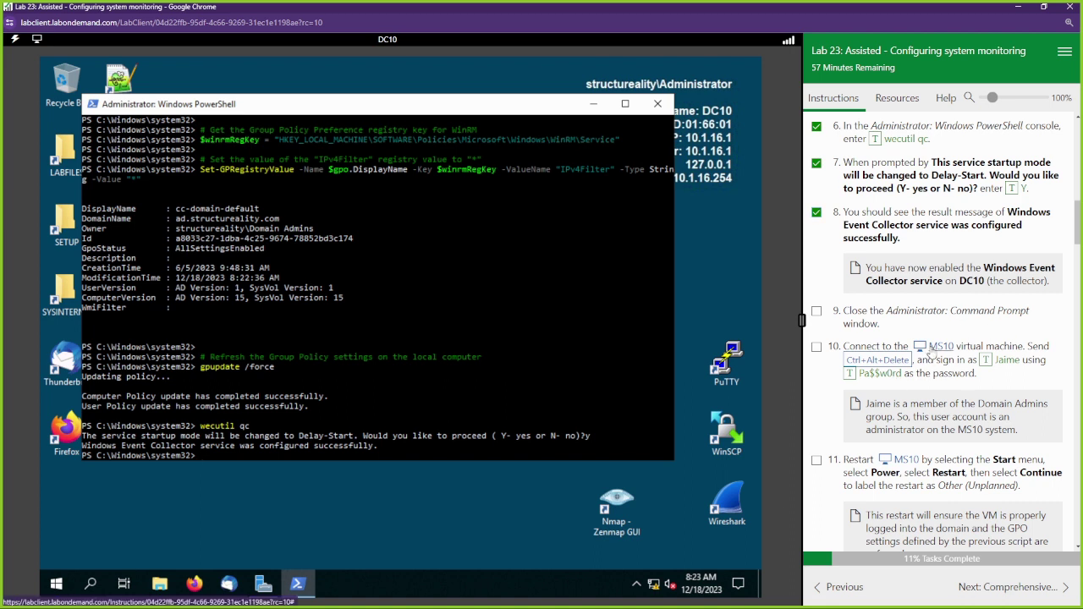
click(933, 350)
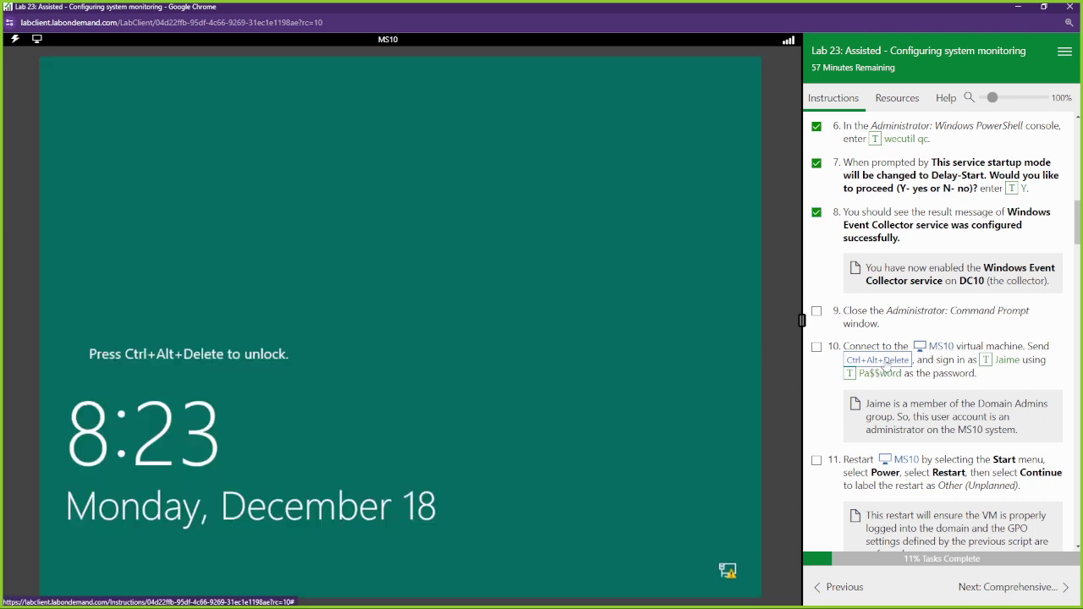
click(880, 361)
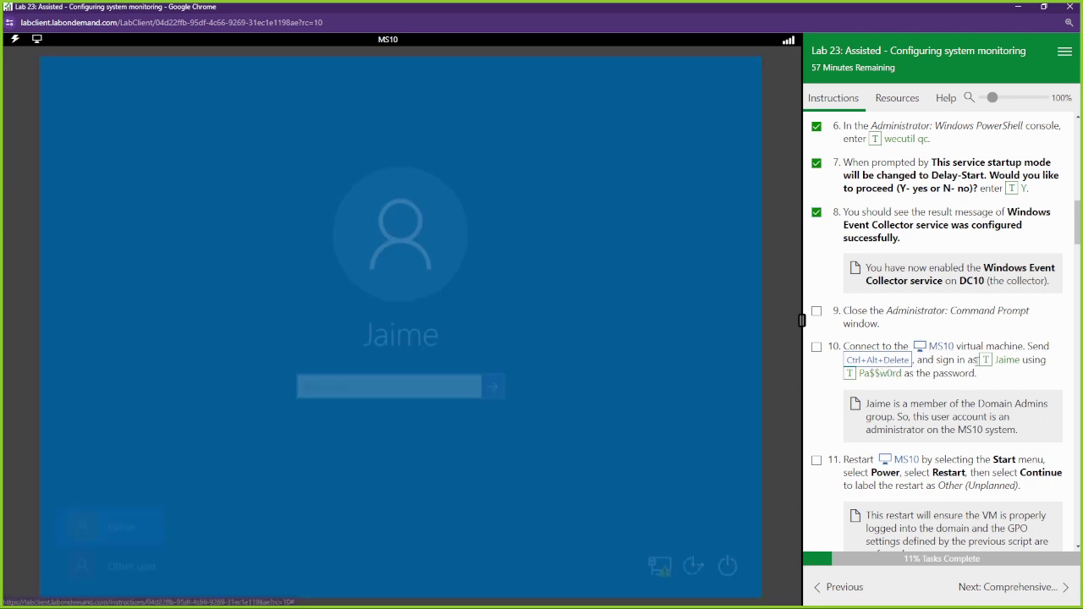
click(851, 374)
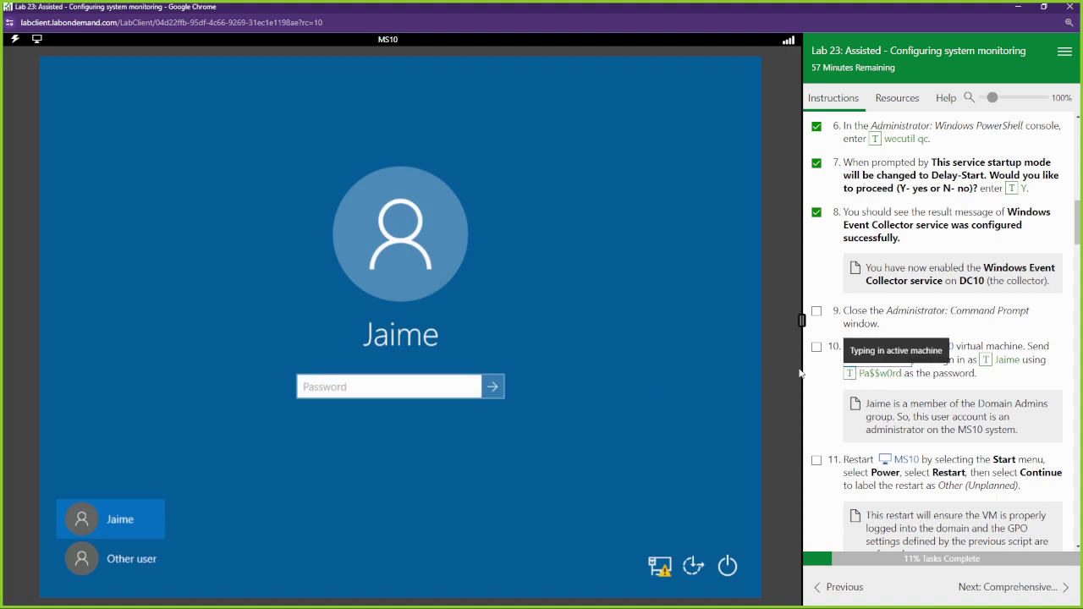
click(503, 389)
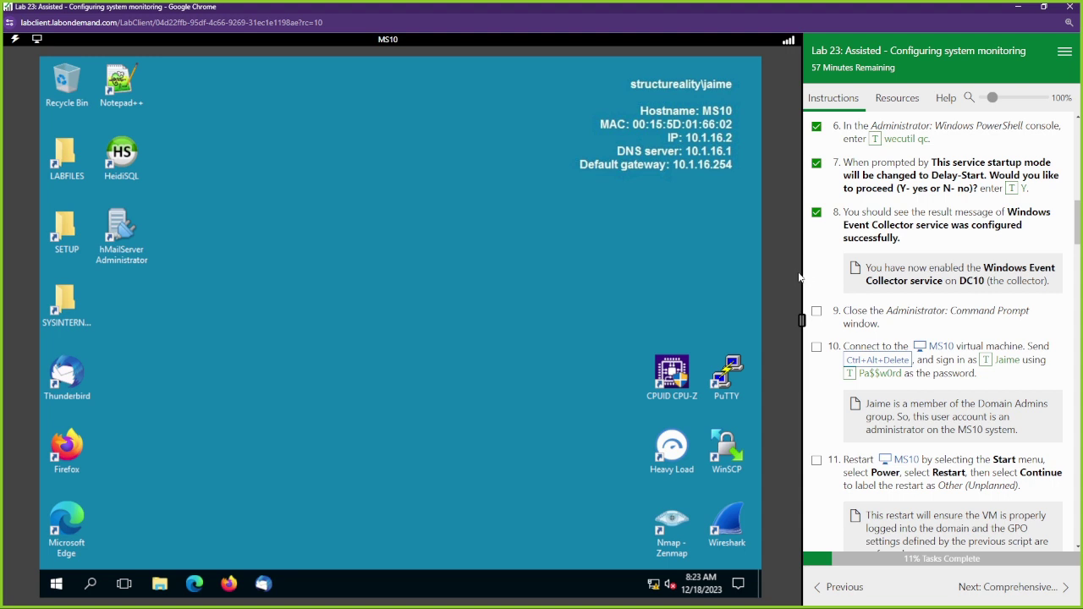
Mark tasks 9, 10 and 11 as completed in the lab instructions
scroll(829, 362, down, 2)
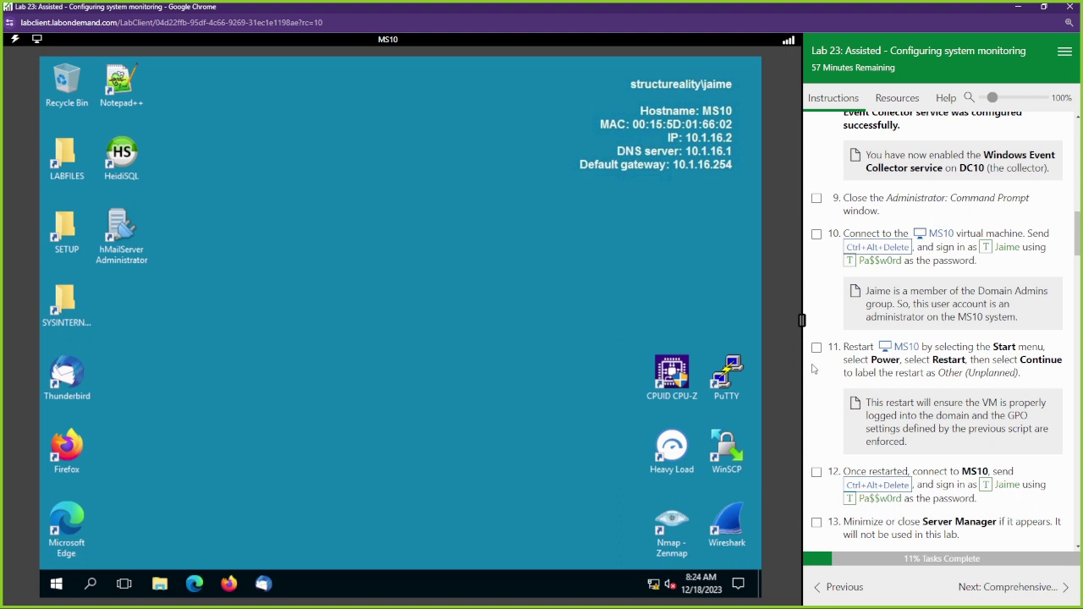
click(816, 235)
scroll(898, 458, up, 1)
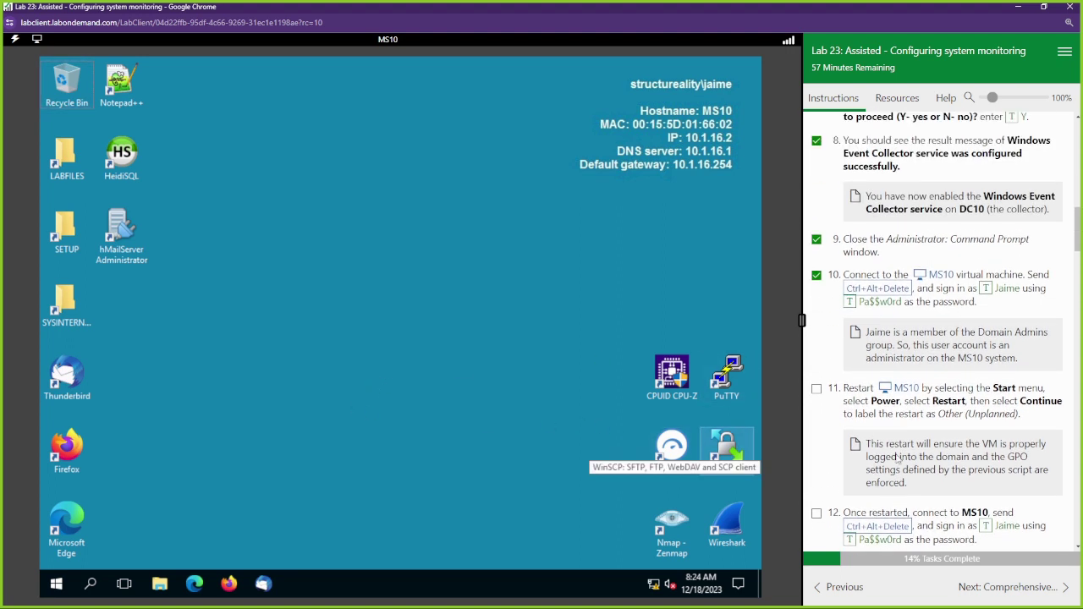
scroll(897, 459, up, 1)
scroll(924, 413, down, 1)
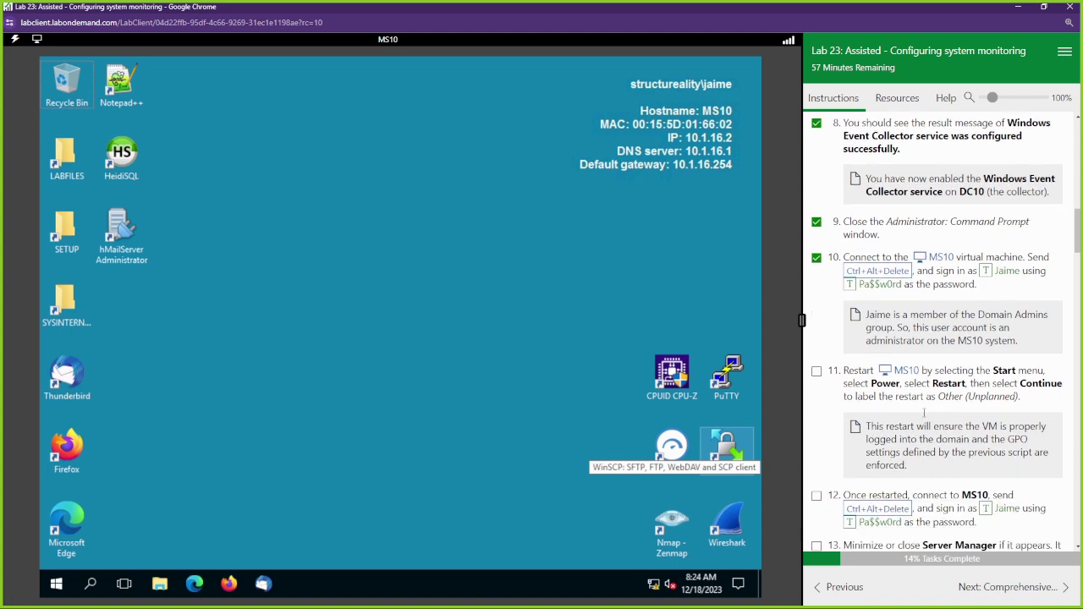
scroll(923, 412, down, 1)
scroll(923, 414, down, 1)
scroll(923, 415, up, 3)
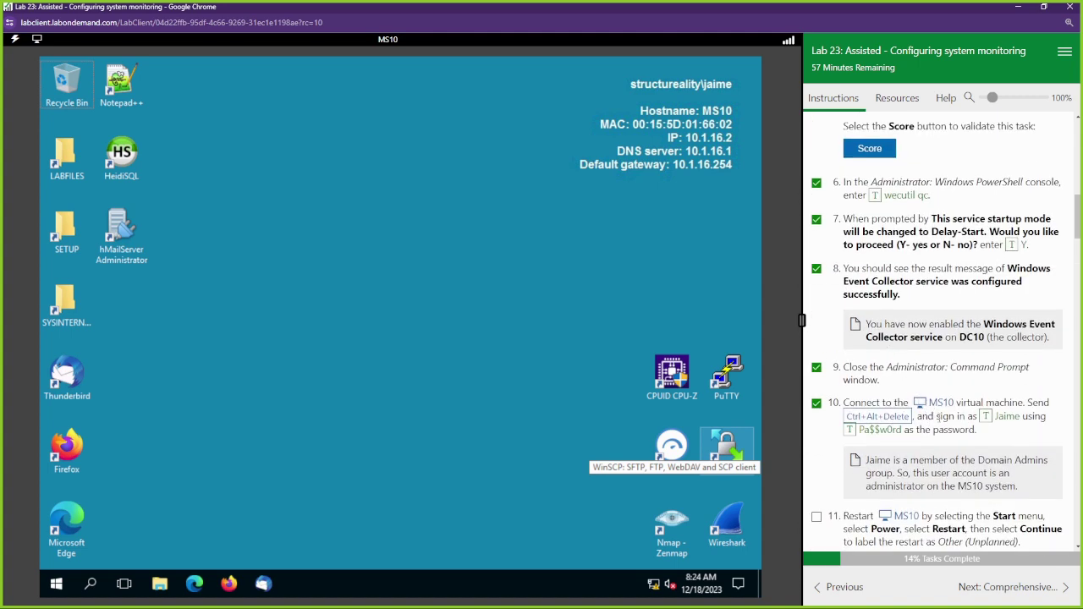
scroll(937, 417, down, 2)
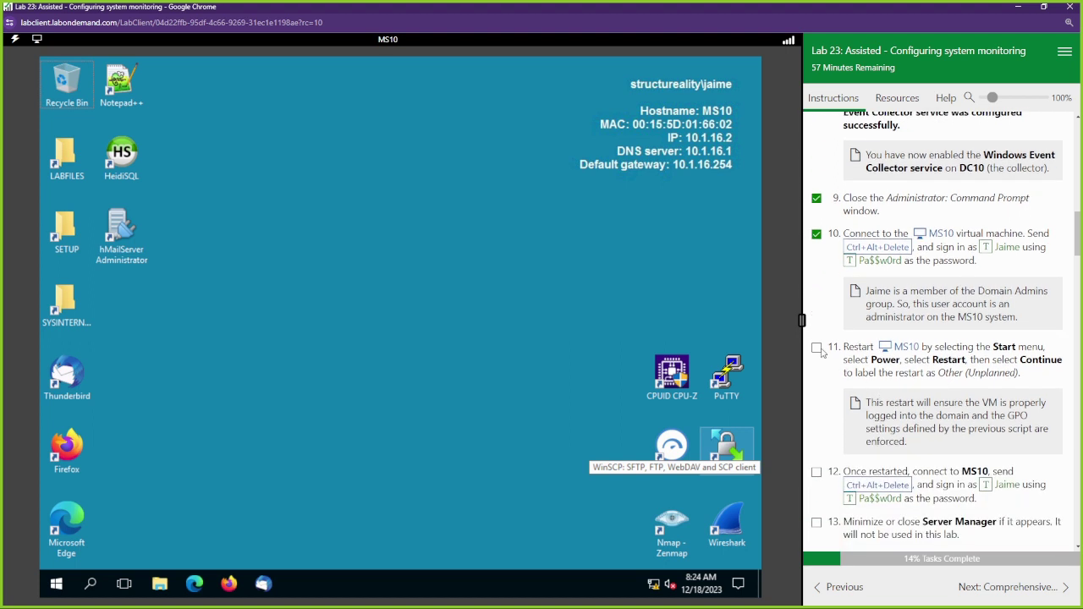
click(817, 348)
Mark tasks 12, 13 and 14 as completed in the lab instructions
scroll(927, 193, up, 2)
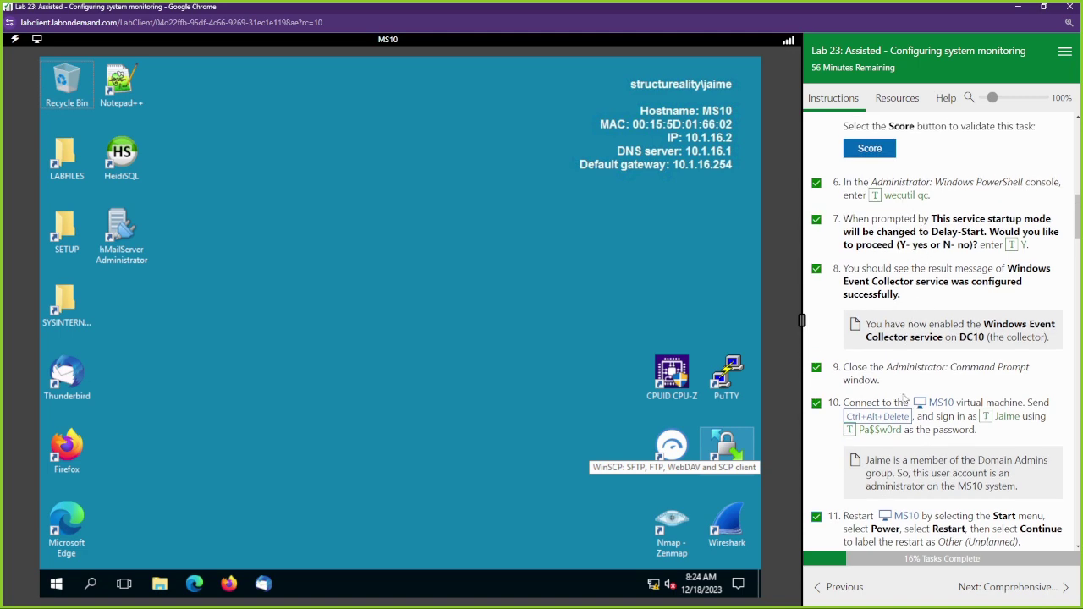
scroll(919, 428, down, 2)
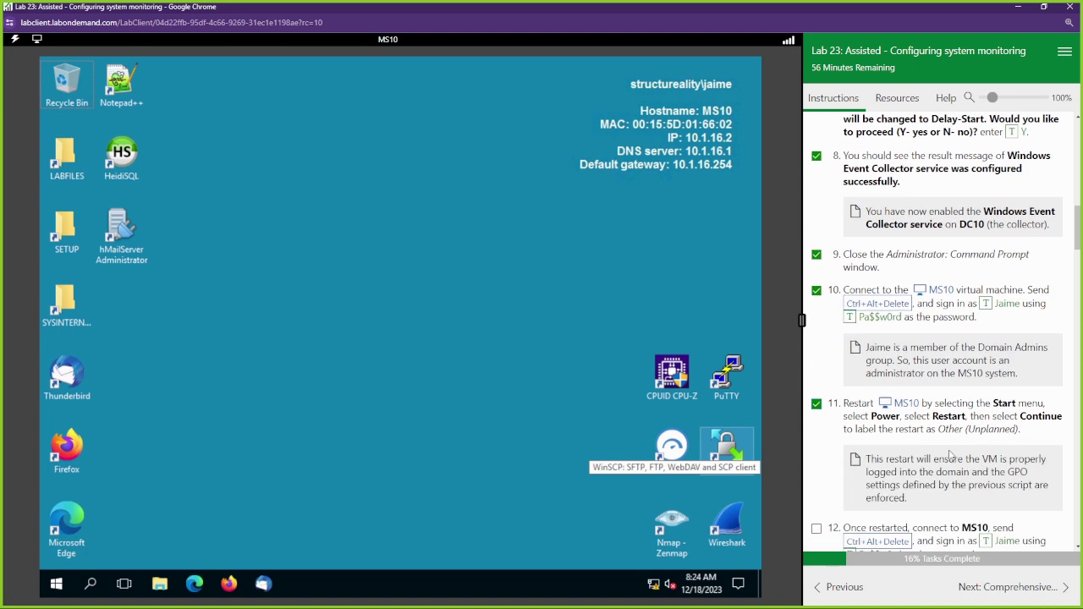
scroll(949, 455, down, 3)
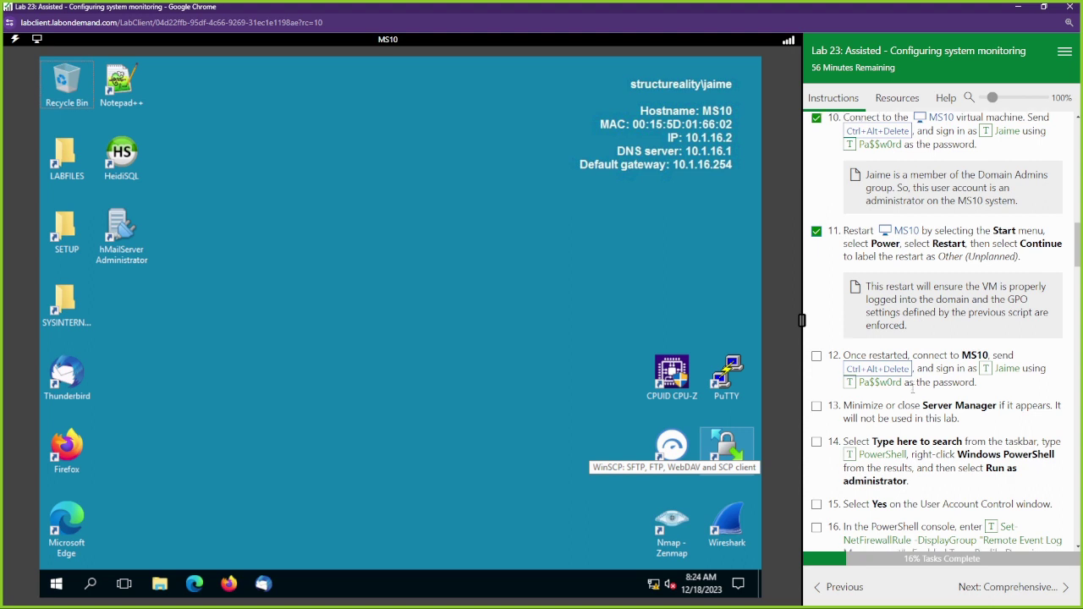
scroll(844, 318, down, 2)
click(817, 248)
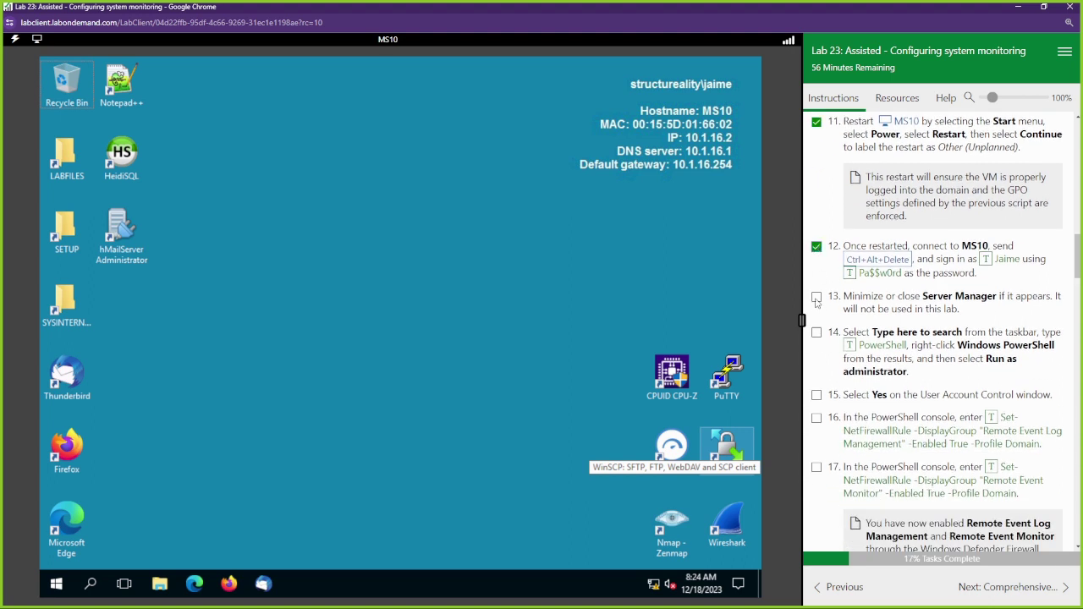
click(817, 298)
click(816, 332)
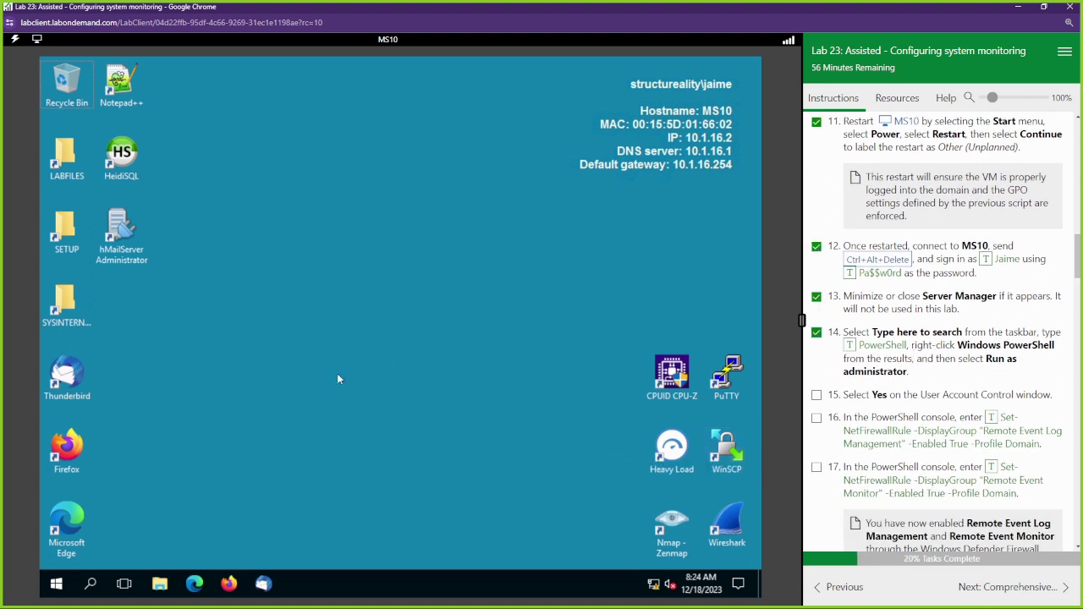
Start Windows PowerShell as administrator on MS10 and approve the User Account Control request
click(60, 586)
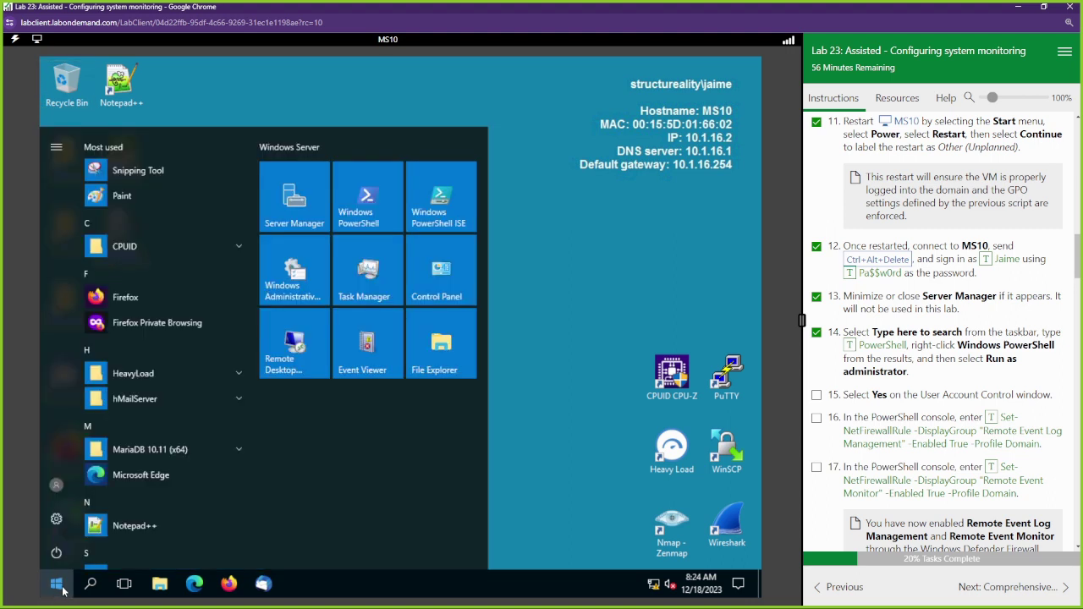
text(power)
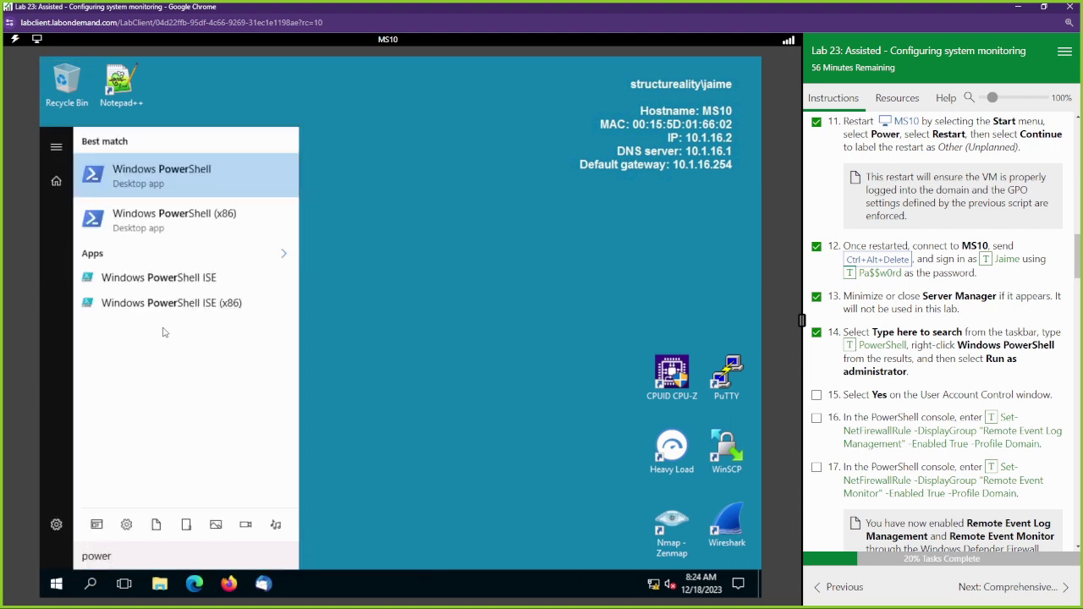
right_click(164, 182)
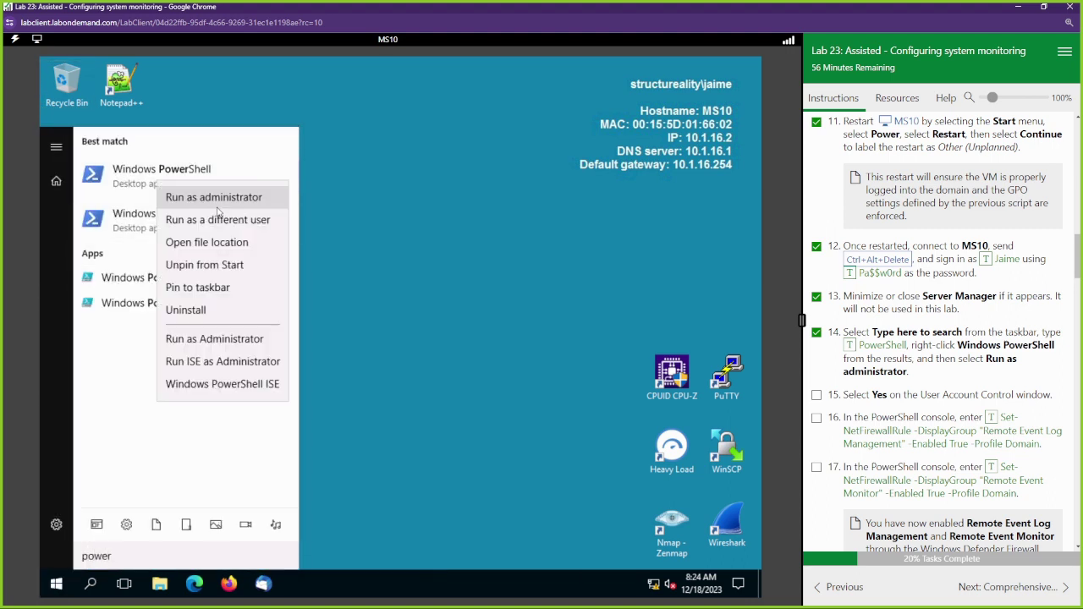
click(218, 202)
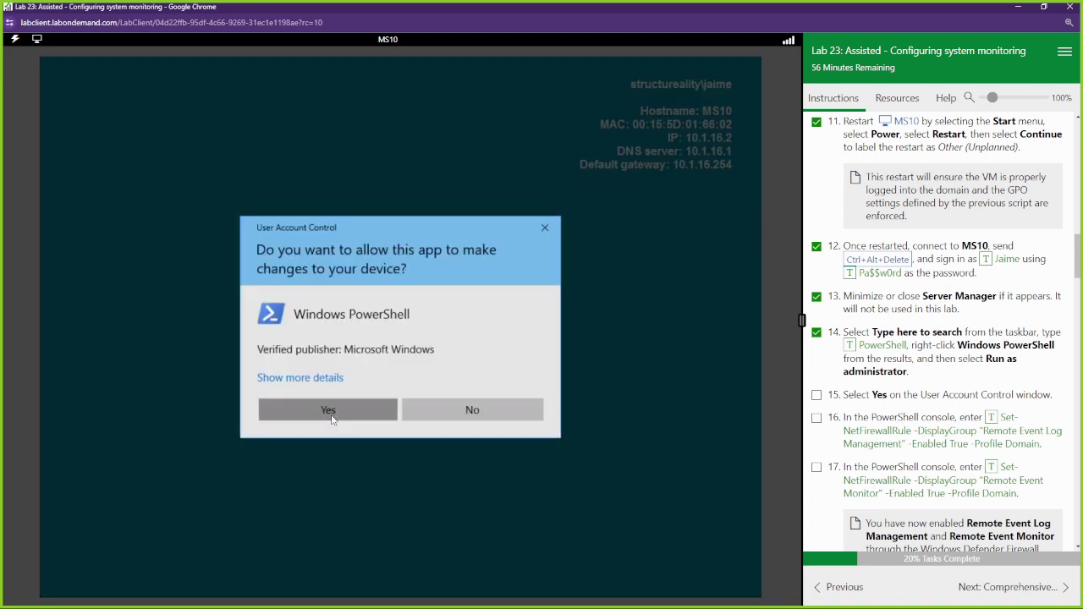
click(330, 418)
Run the task 16 and 17 Set-NetFirewallRule commands, enabling Remote Event Log Management and Remote Event Monitor for the Domain profile
scroll(991, 364, down, 1)
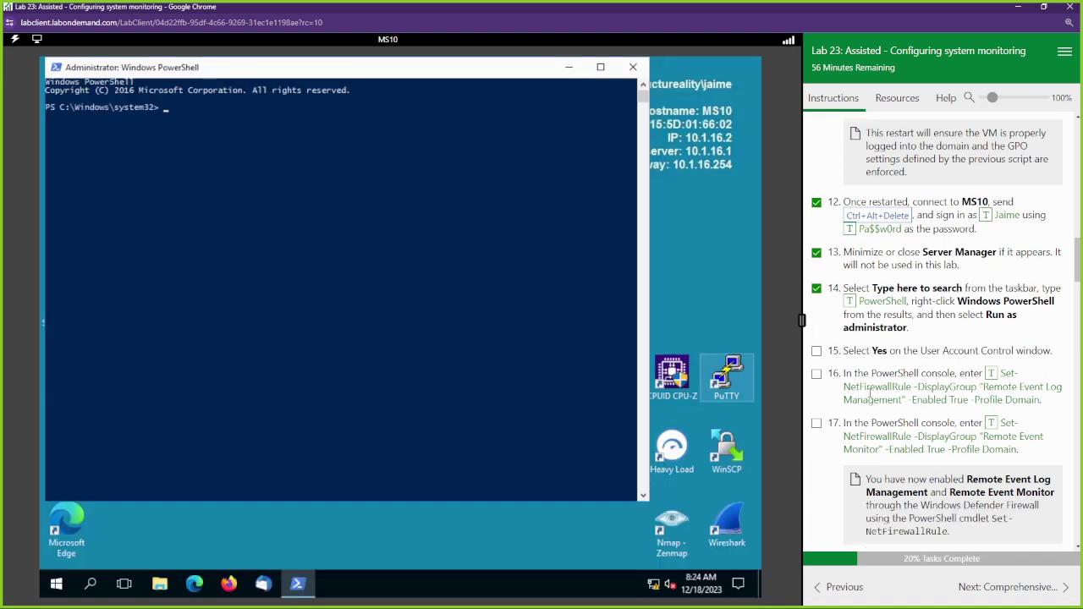
click(991, 362)
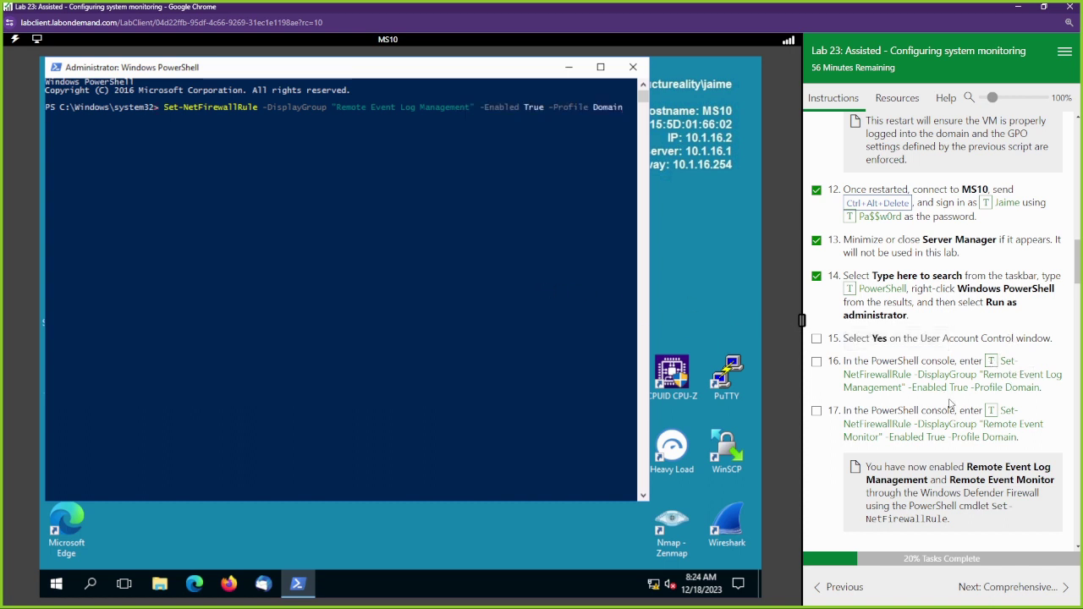
click(989, 411)
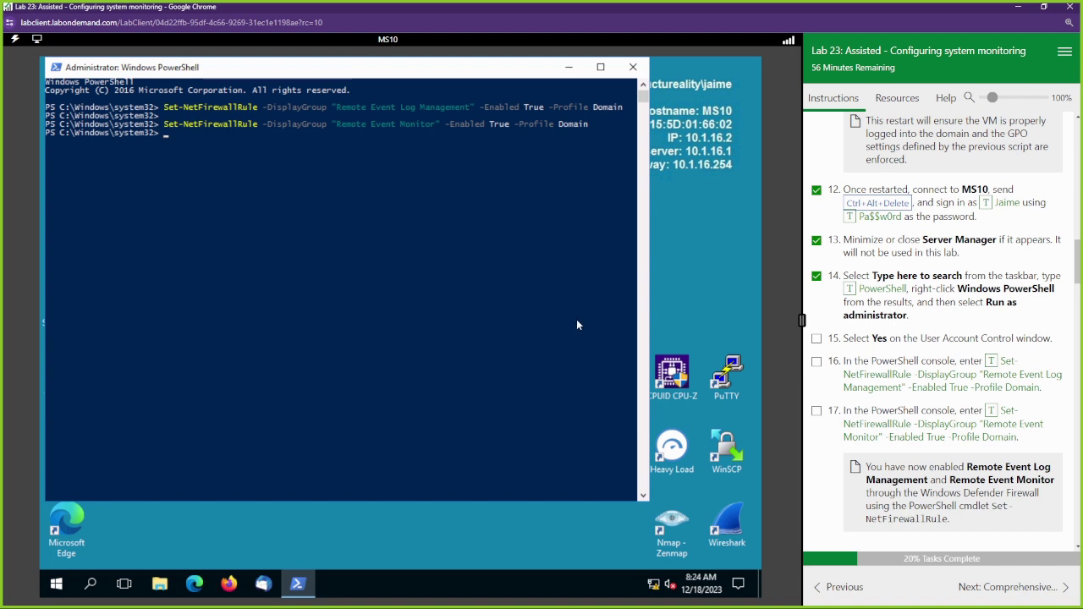
Score the firewall rule task and mark tasks 15 to 18 as completed in the lab instructions
scroll(904, 355, down, 2)
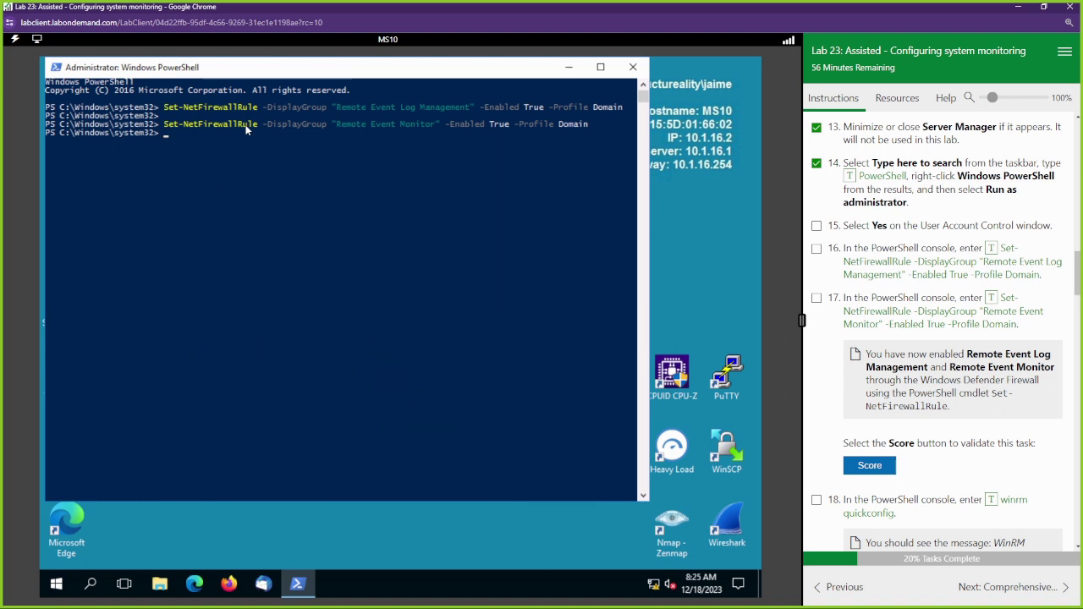
click(870, 465)
scroll(871, 466, down, 2)
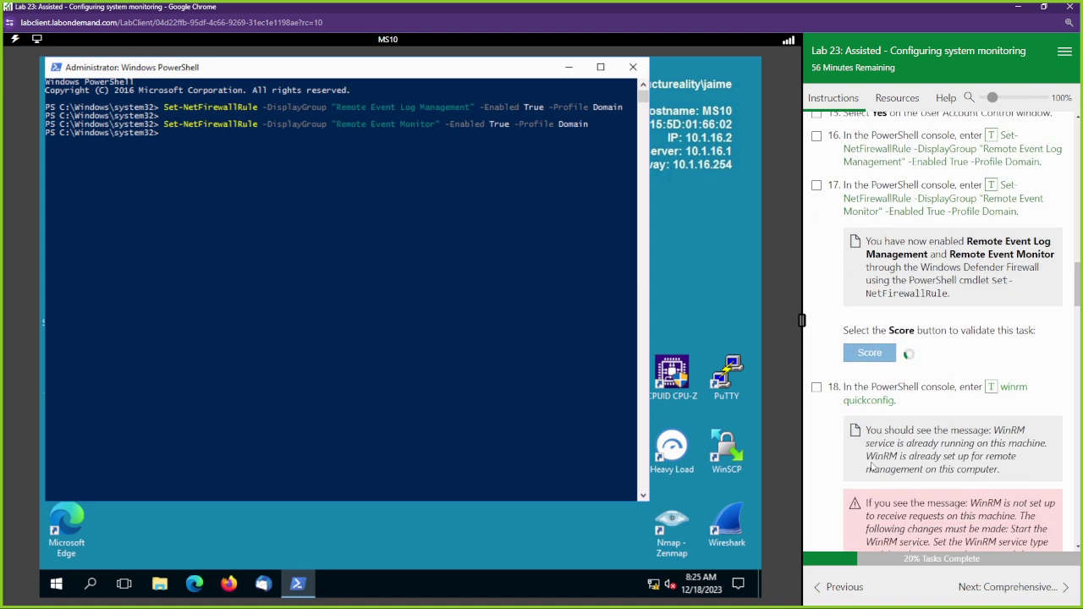
click(818, 389)
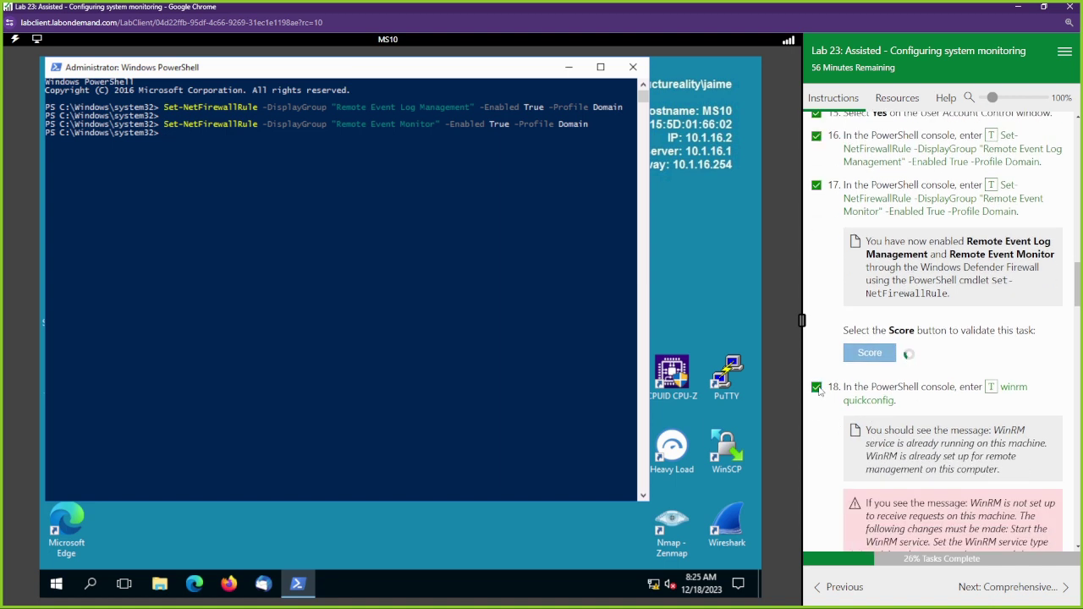
Run winrm quickconfig in PowerShell and check its message about remote management
click(987, 387)
key(Return)
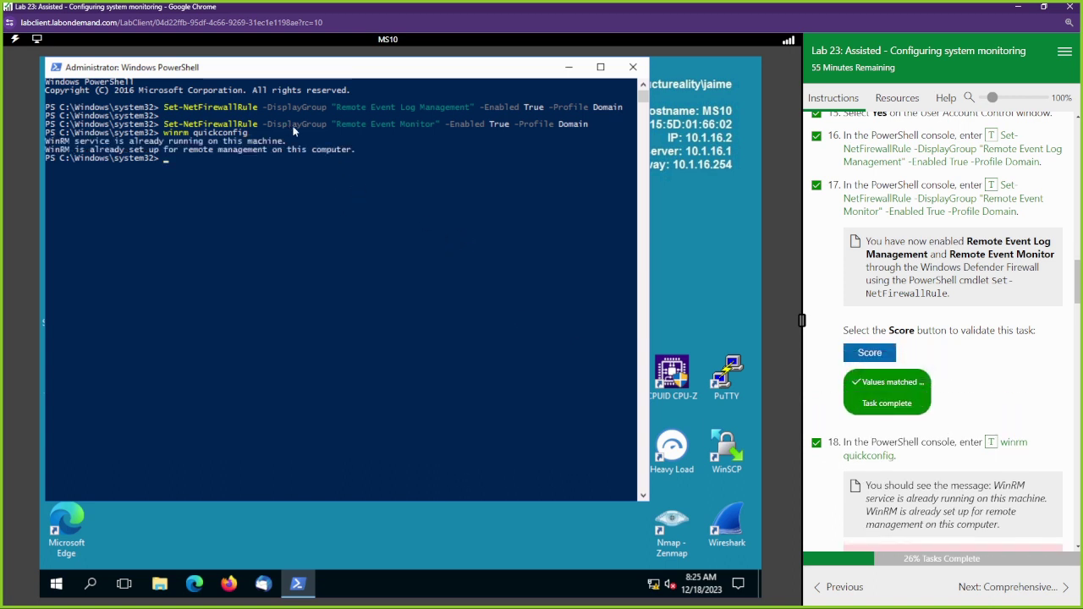
drag(289, 149, 13, 151)
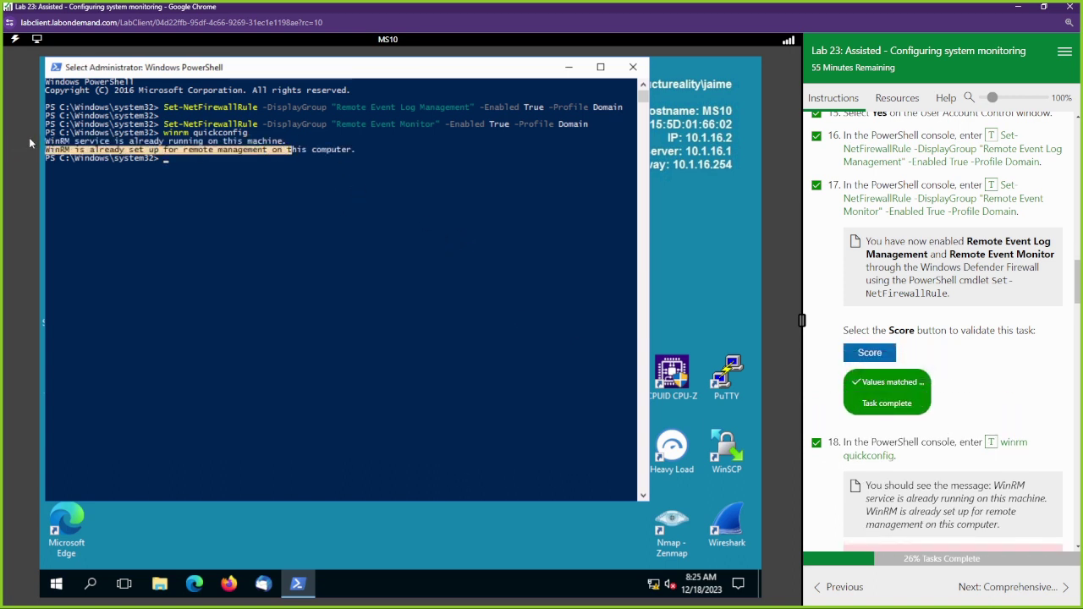
click(206, 157)
Mark the lab tasks up to 20 as completed and open Computer Management on MS10
scroll(924, 357, down, 5)
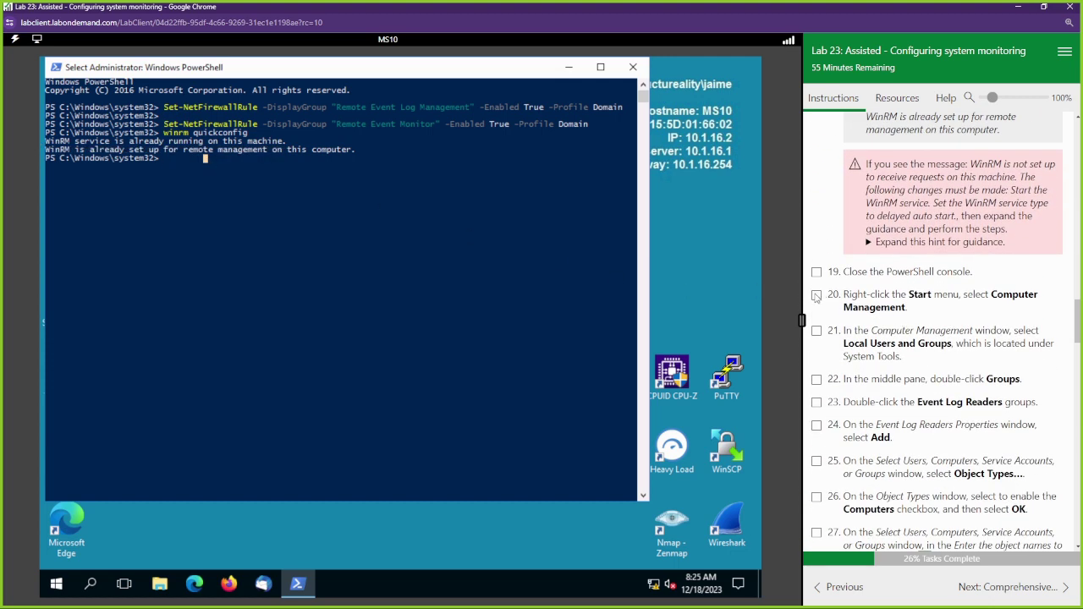
click(815, 295)
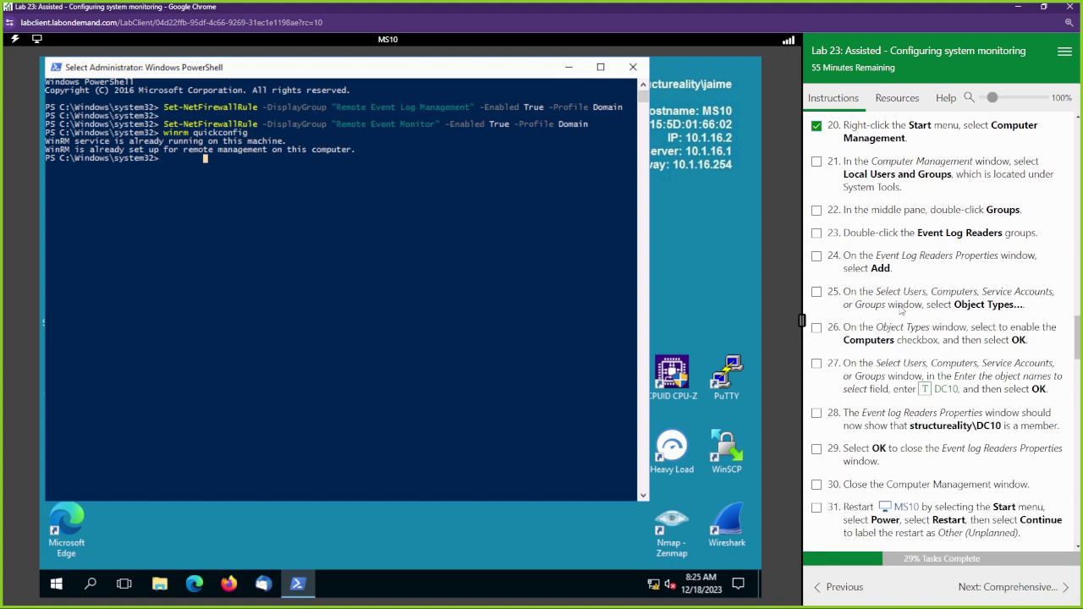
right_click(55, 584)
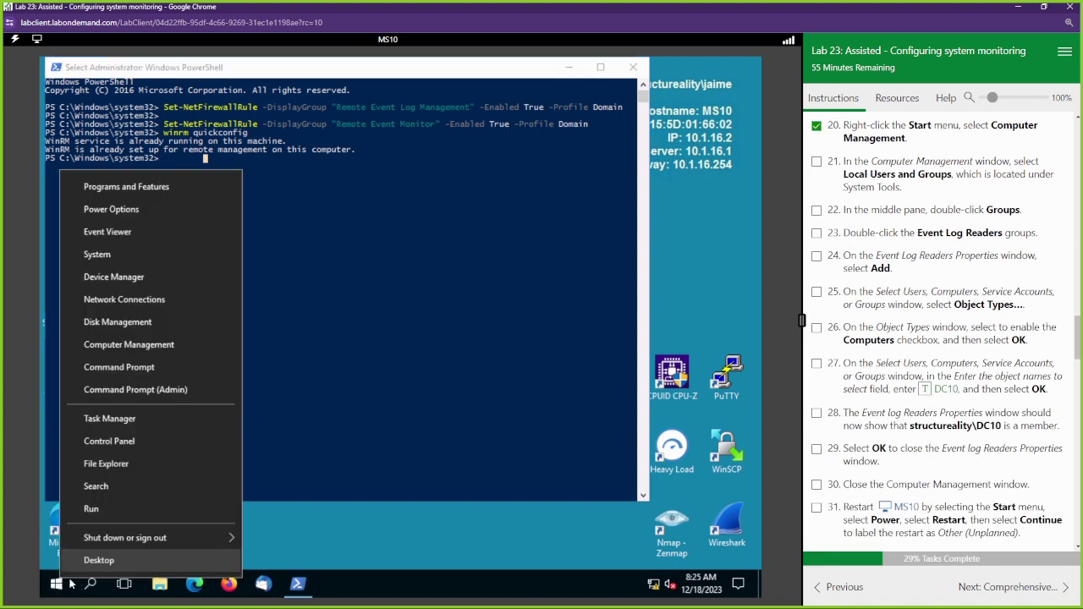
click(129, 344)
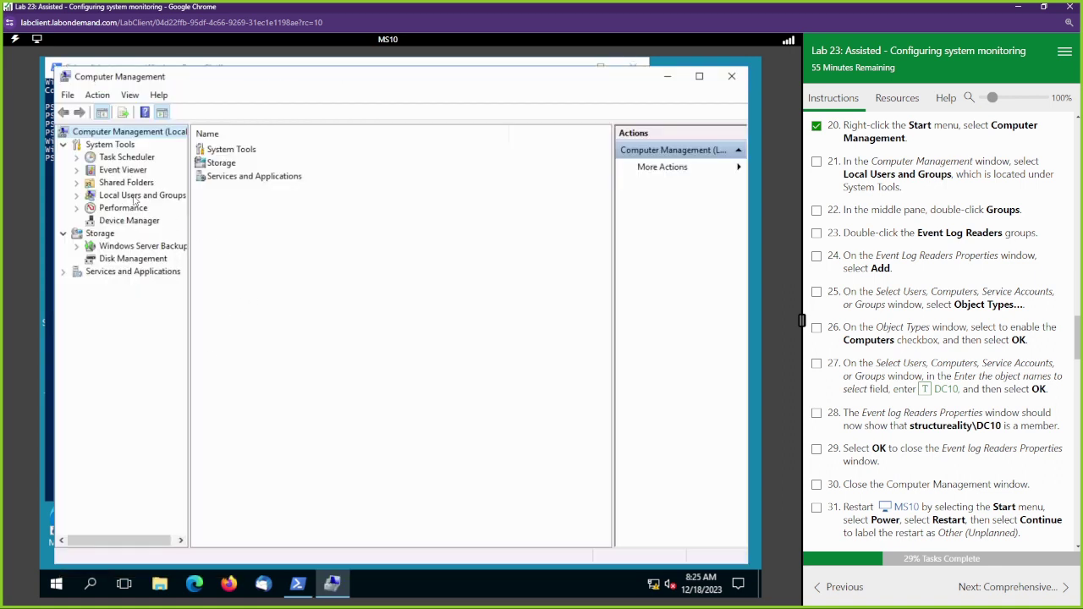
Open the properties of the Event Log Readers group under Local Users and Groups
click(77, 196)
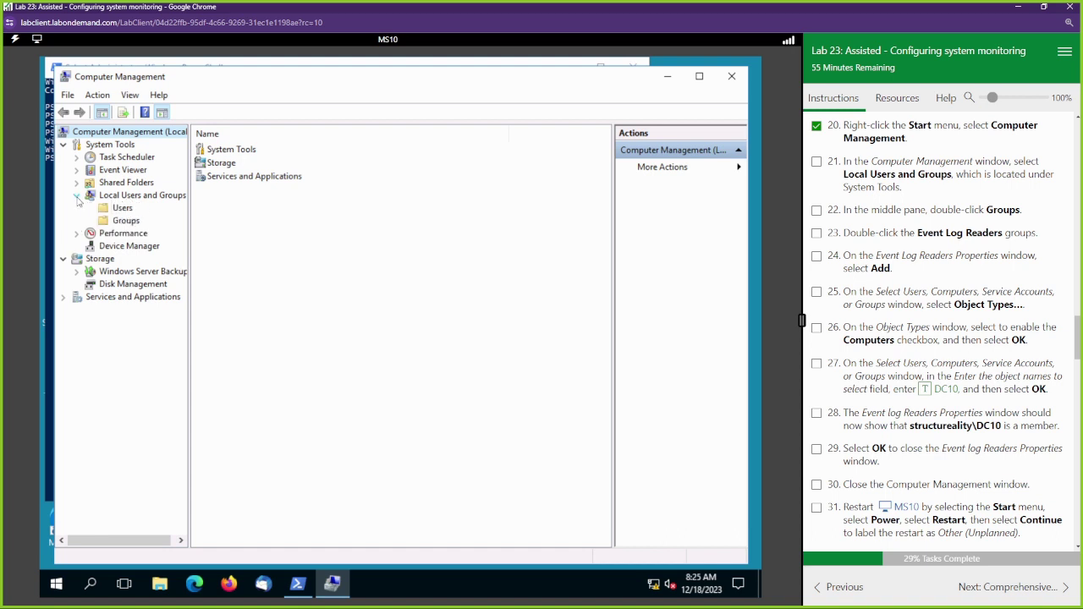
click(115, 222)
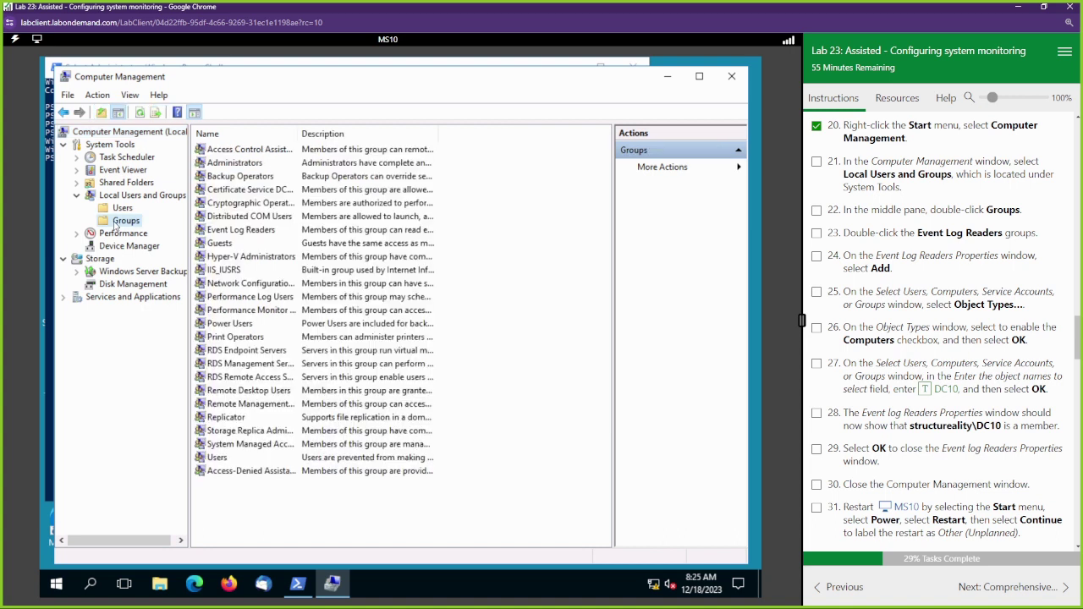
click(241, 234)
double_click(241, 235)
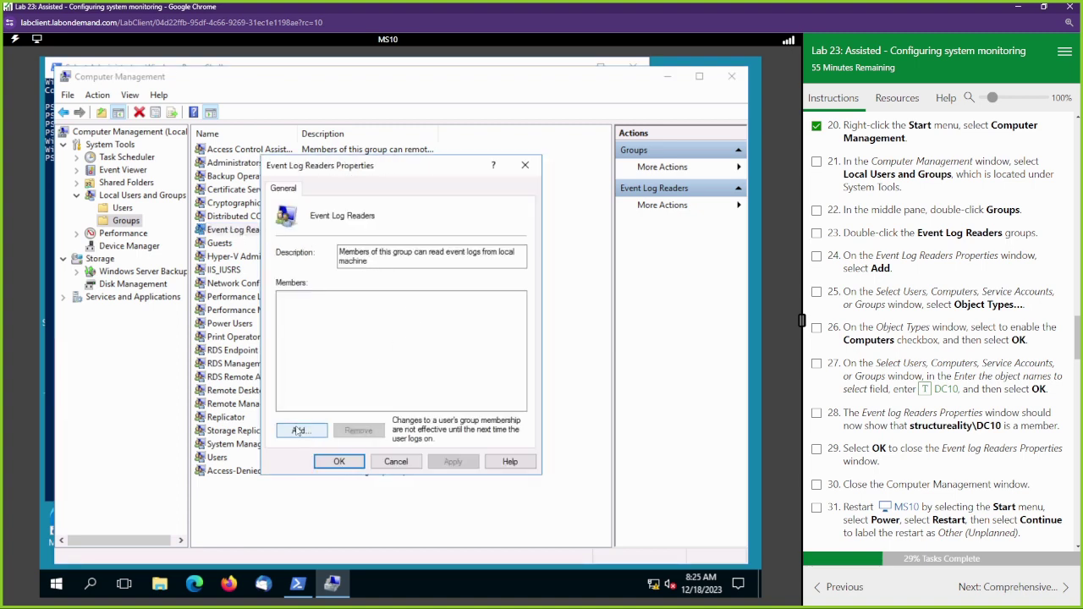
Add DC10 as a member of Event Log Readers, with Computers included in the object types and the name checked
click(297, 430)
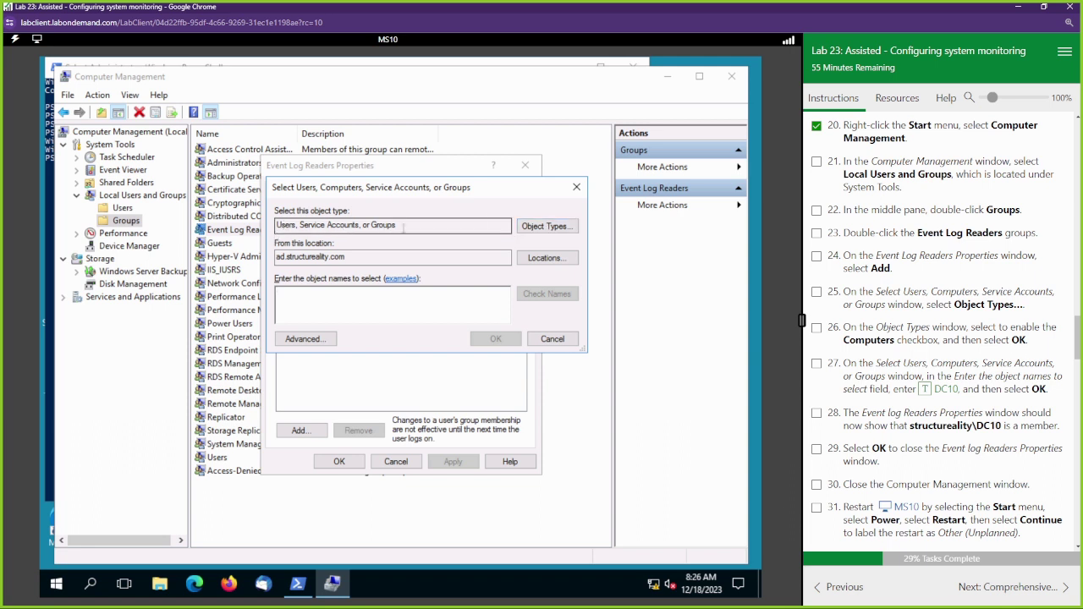
click(541, 227)
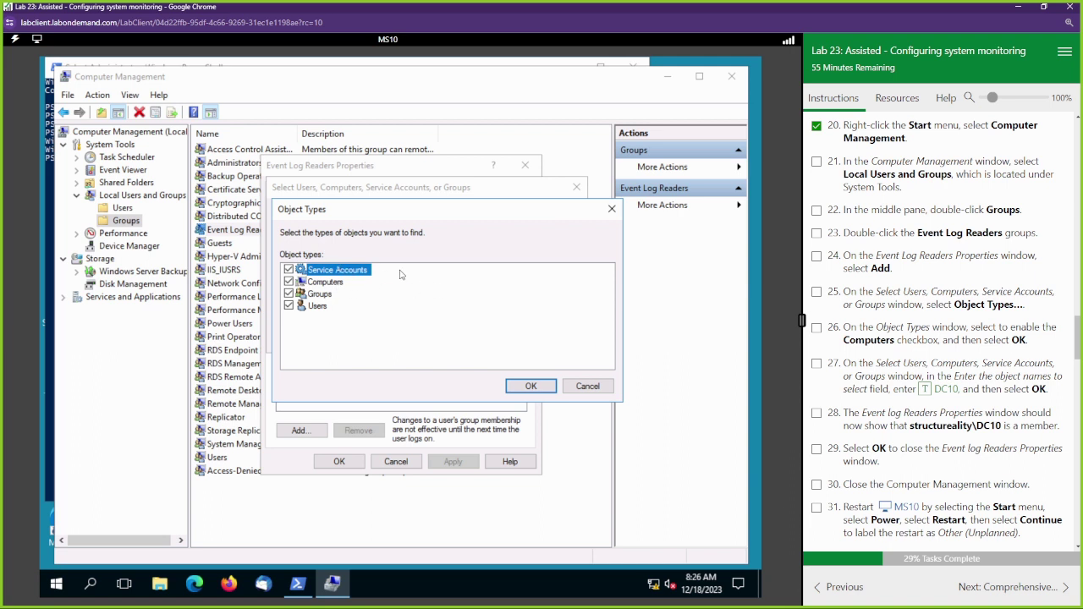
click(531, 386)
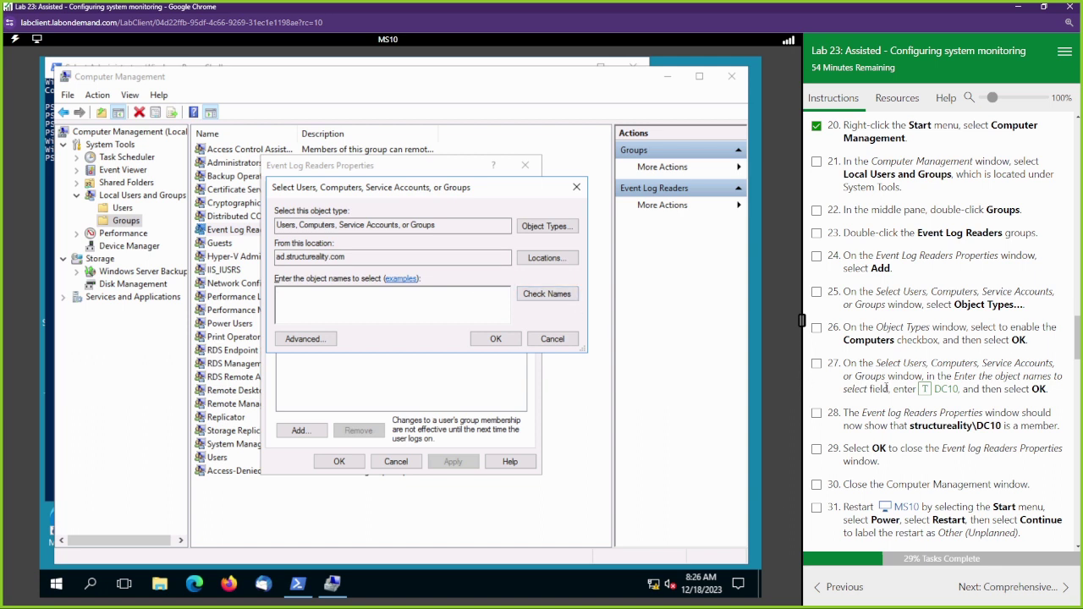
click(925, 389)
click(547, 296)
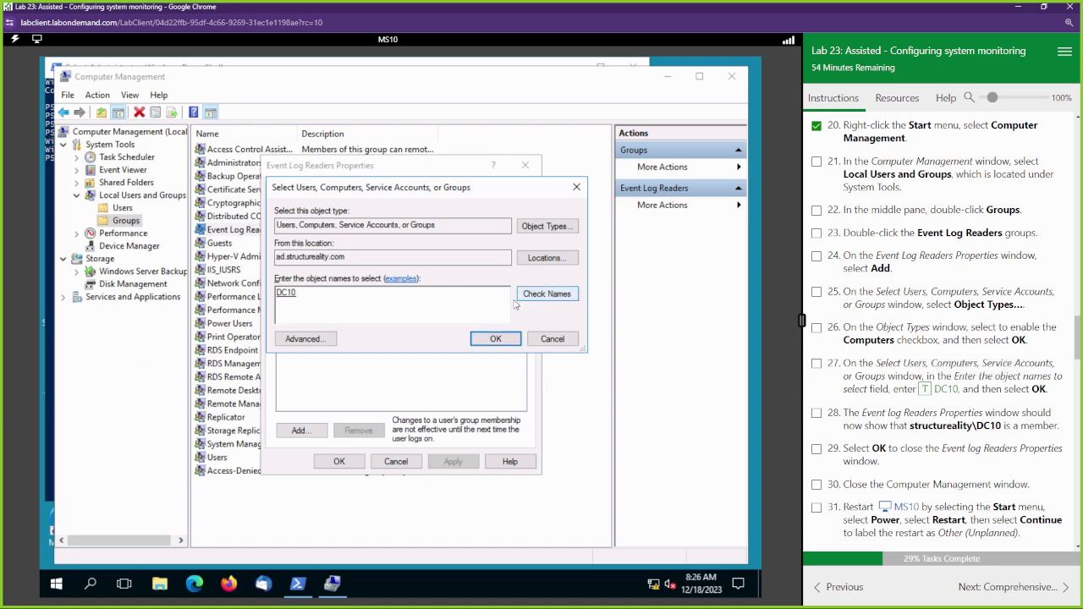
drag(325, 298, 275, 291)
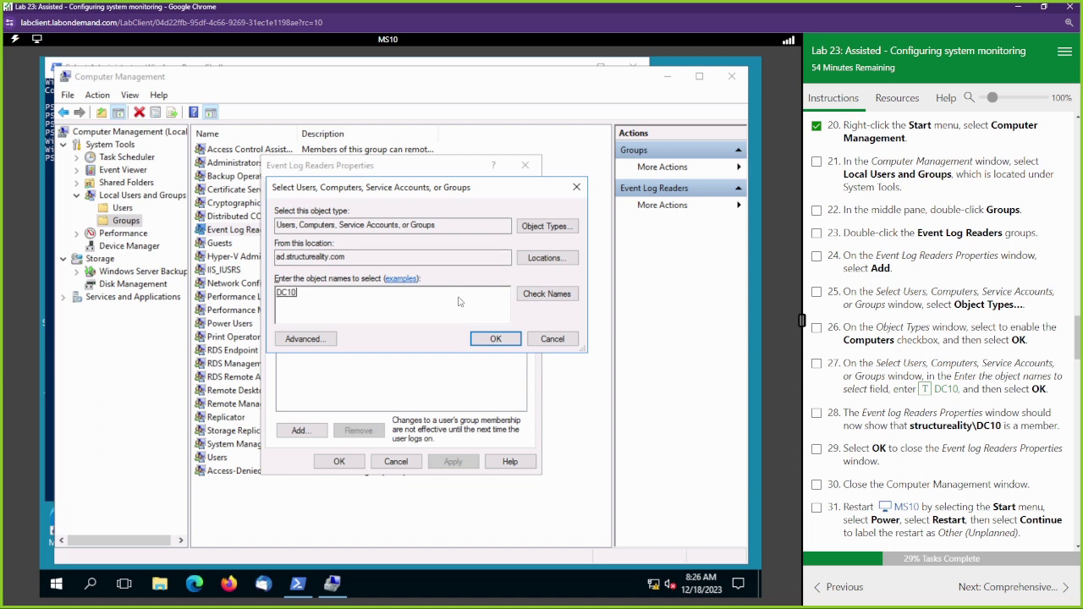
click(495, 339)
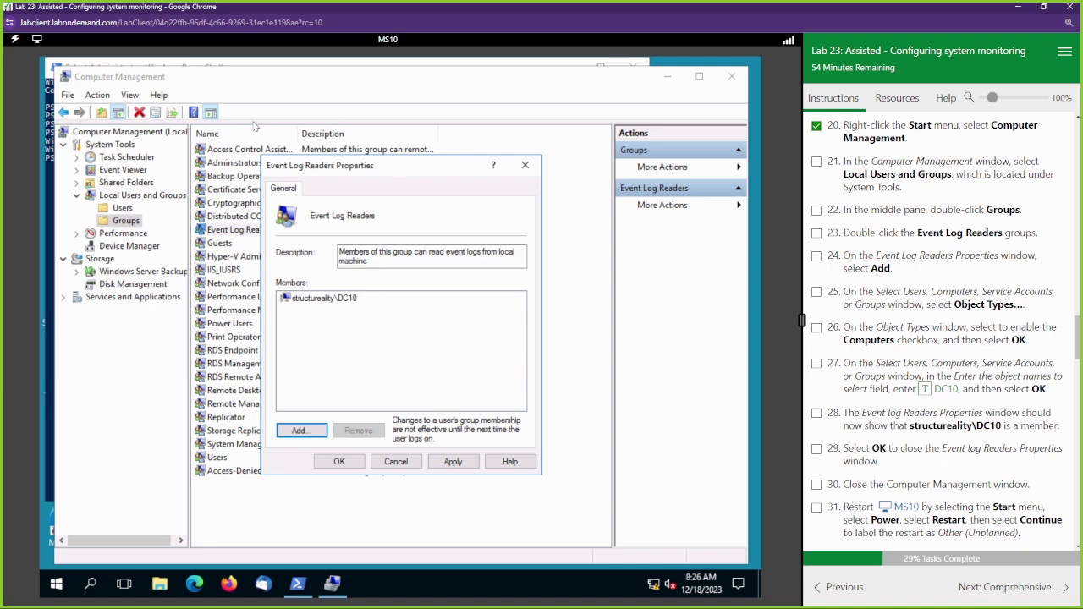
Confirm the Event Log Readers membership and close the group's properties
click(340, 462)
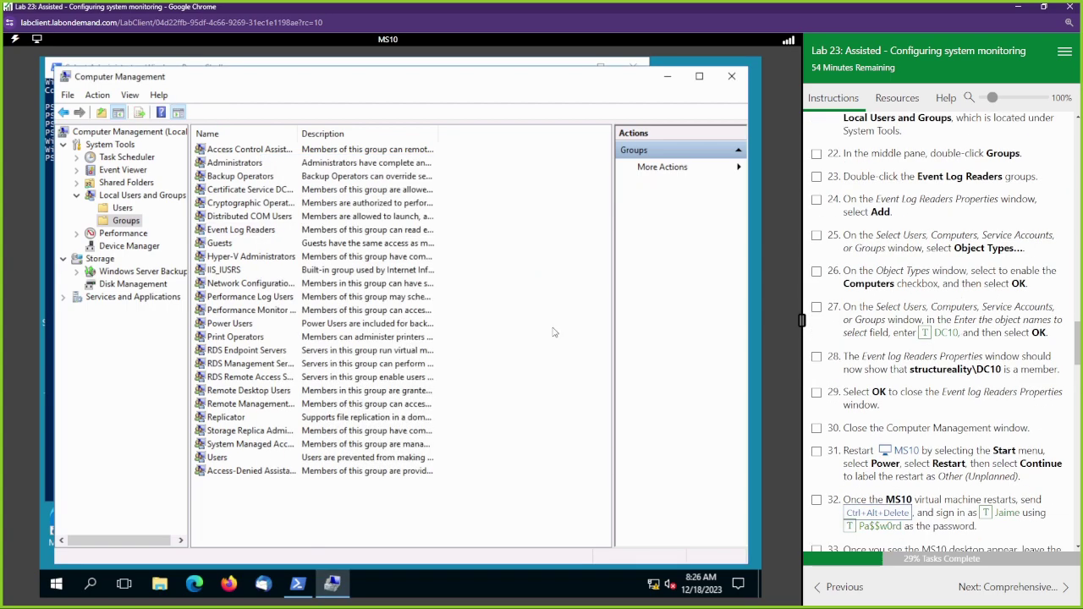
Review the completed lab instructions on configuring the DC10 collector, restarting MS10, firewall rules and WinRM
scroll(854, 288, up, 10)
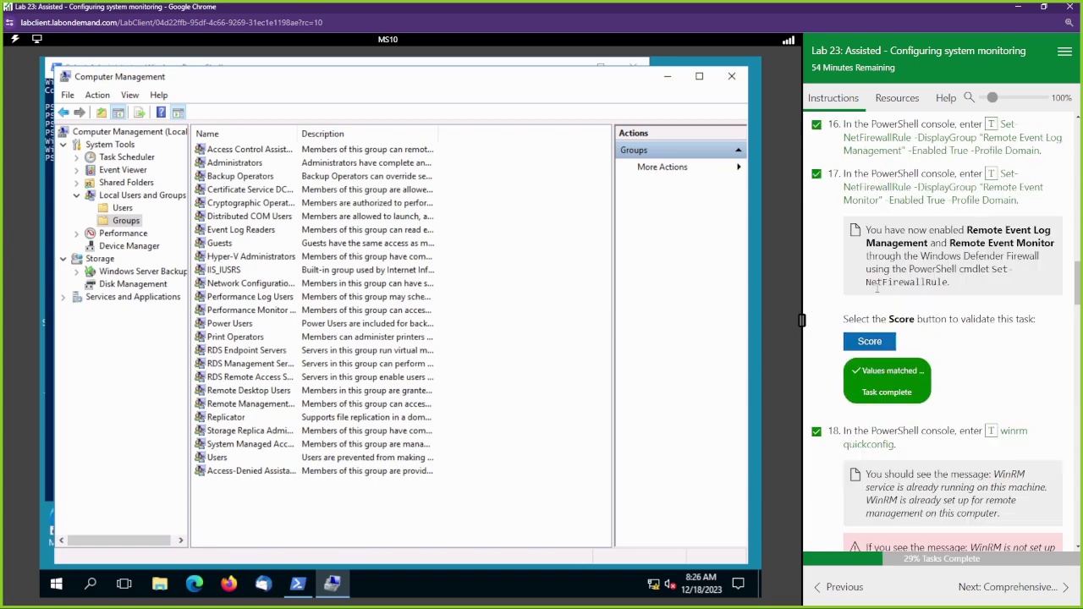
scroll(904, 326, up, 4)
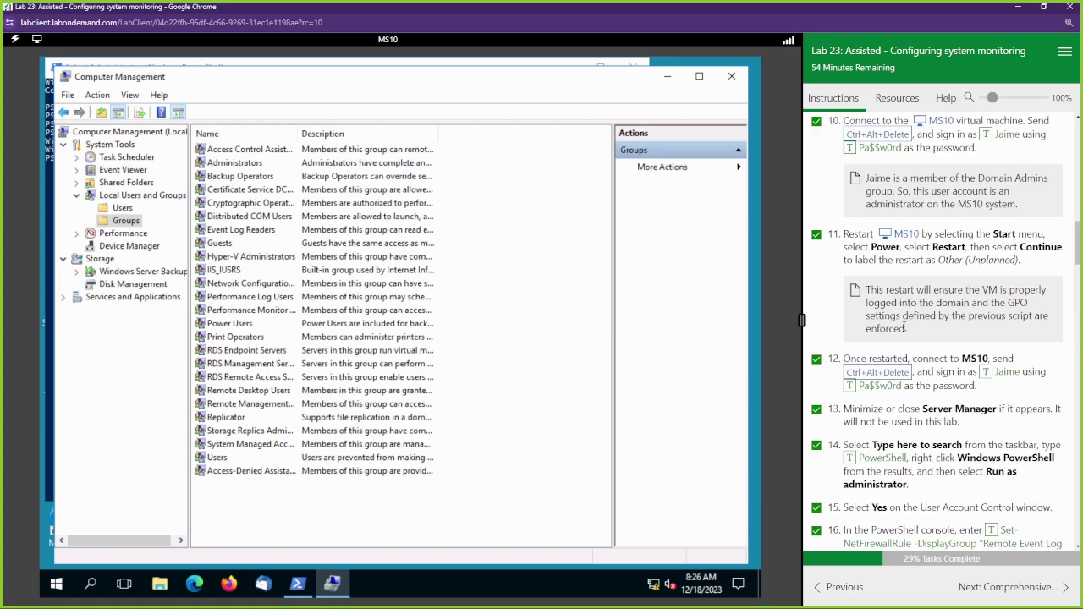
scroll(903, 330, down, 2)
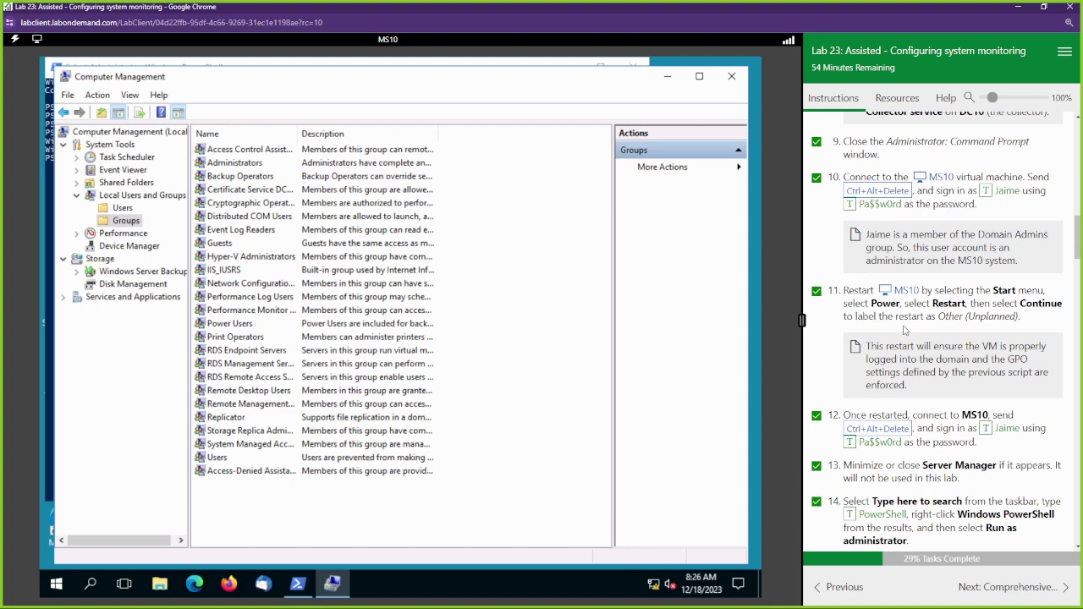
scroll(904, 330, up, 4)
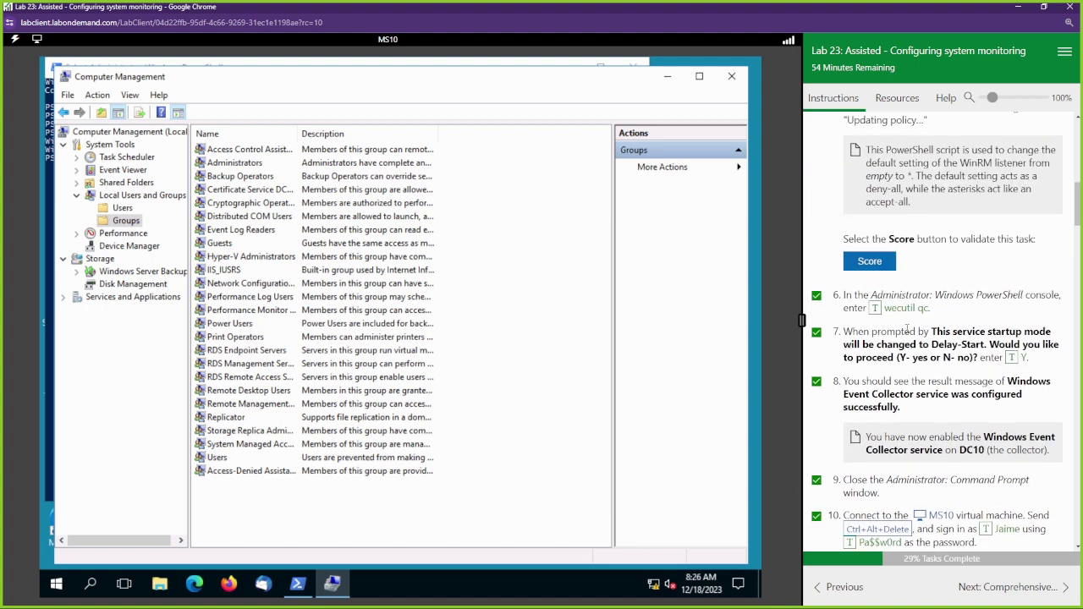
scroll(906, 329, down, 3)
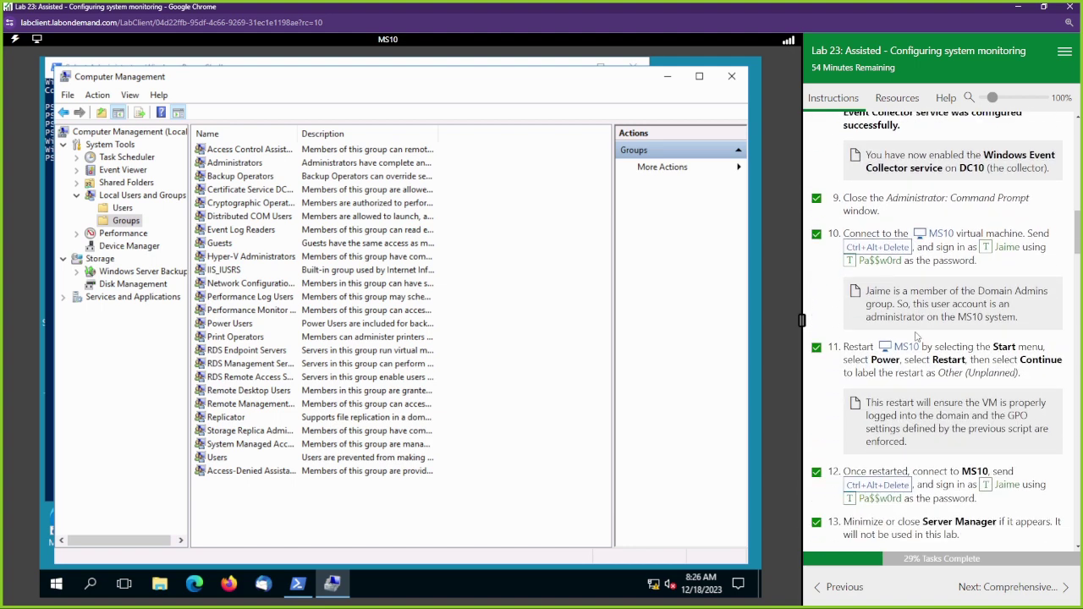
scroll(927, 354, down, 5)
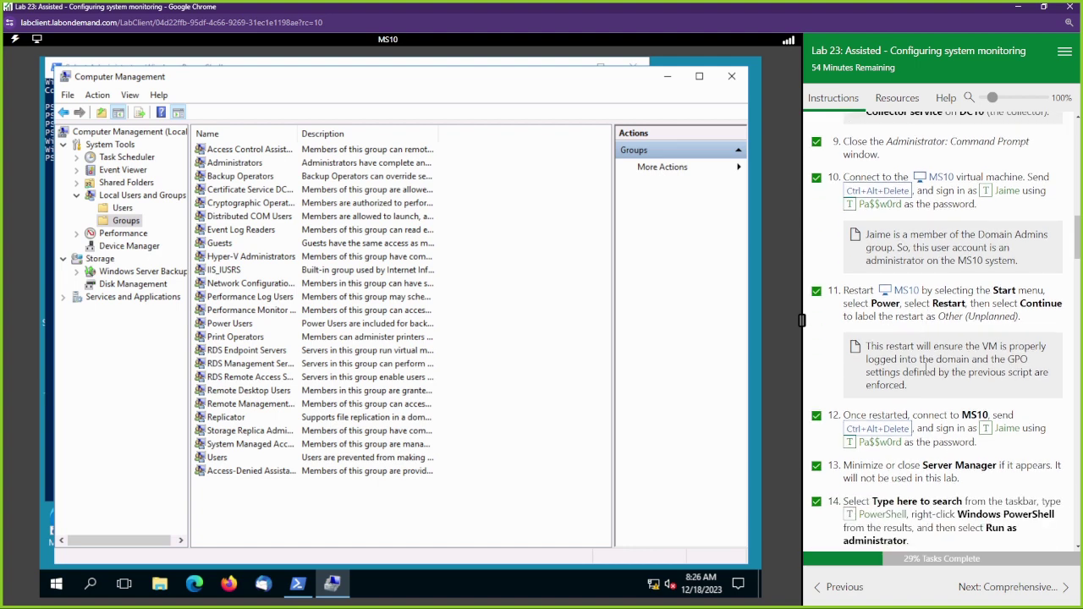
scroll(923, 367, down, 4)
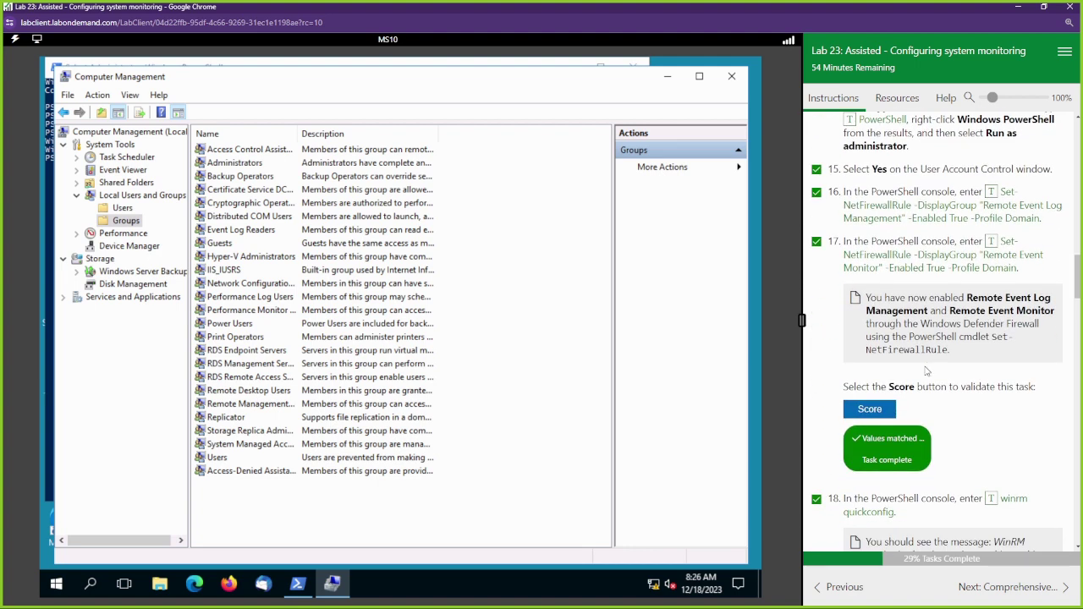
scroll(927, 368, down, 3)
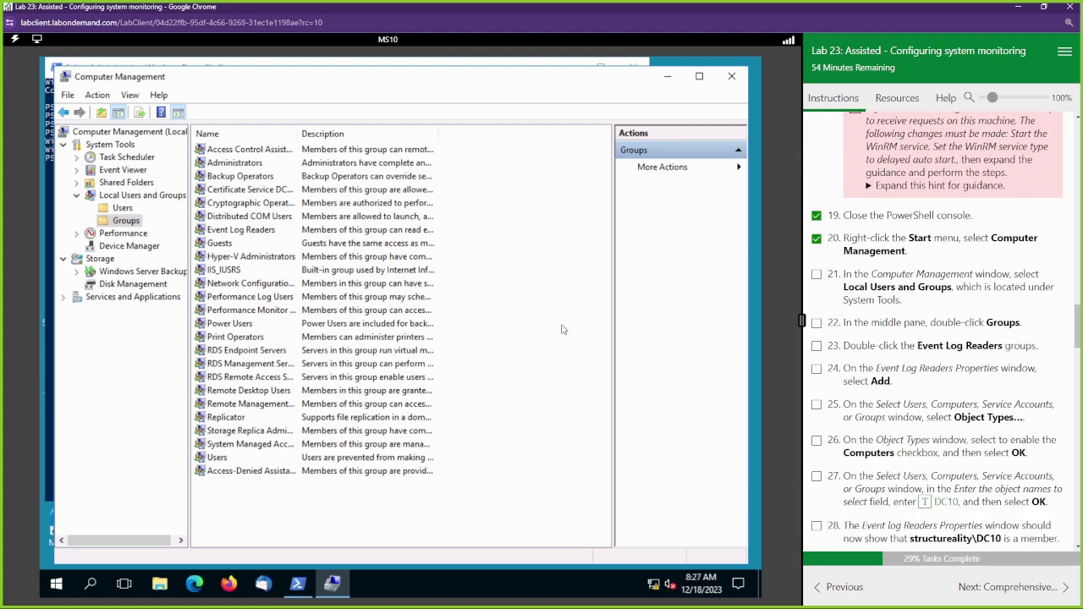
Mark the lab tasks up to 29, covering the Event Log Readers group setup, as completed
click(817, 346)
click(817, 441)
scroll(818, 440, down, 5)
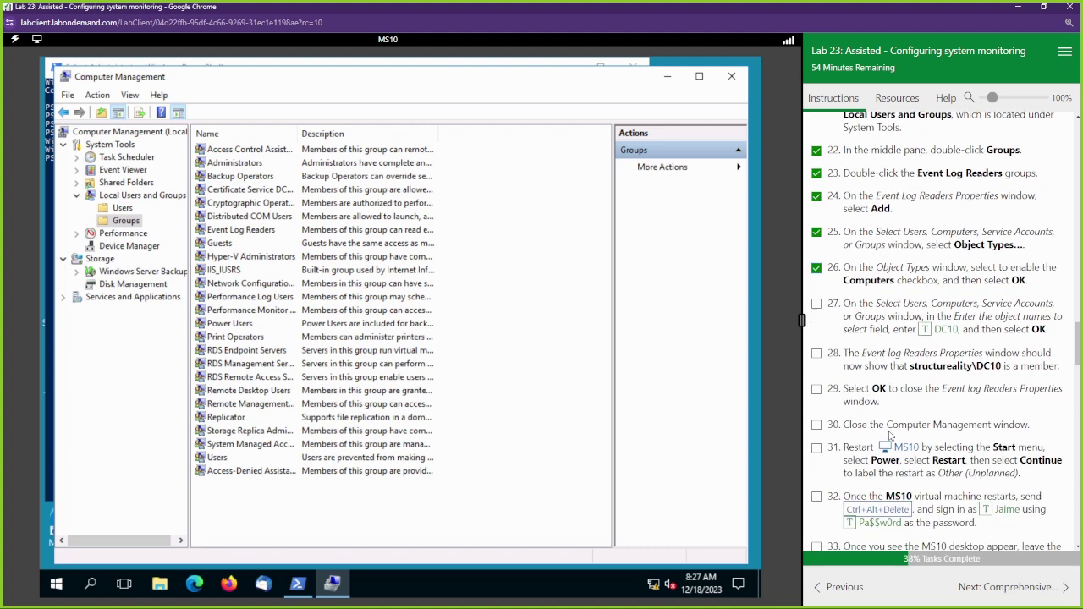
click(817, 253)
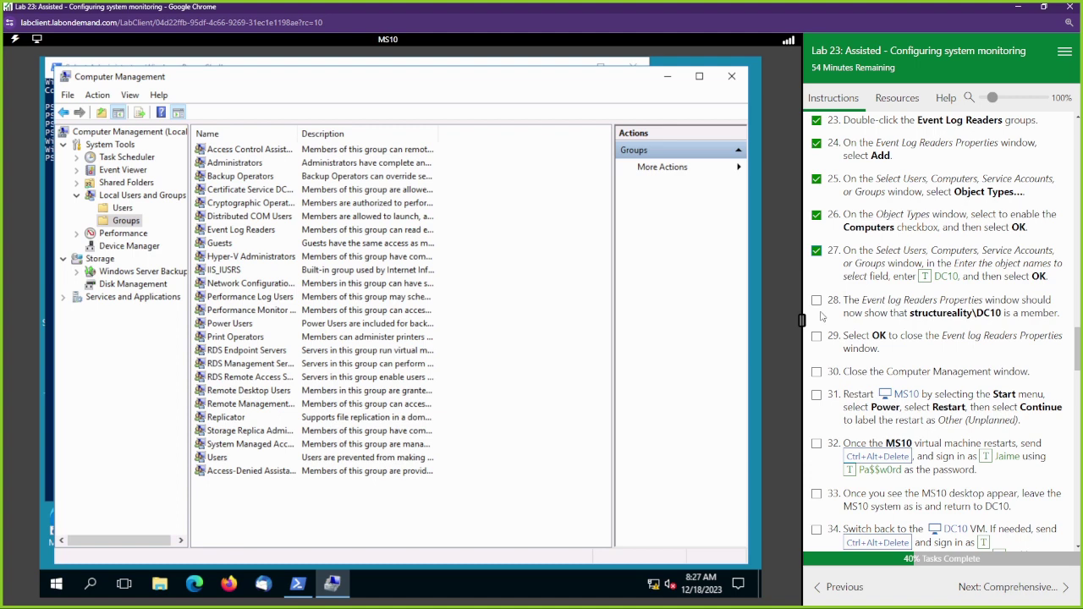
click(818, 337)
scroll(820, 338, down, 3)
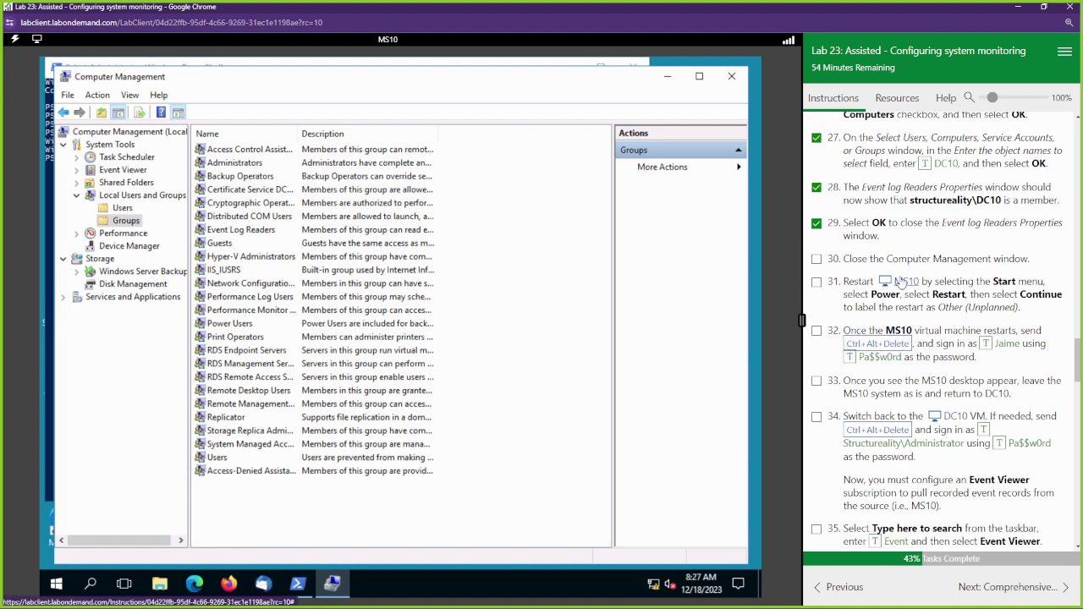
Minimize Computer Management and PowerShell on MS10 and mark the lab tasks up to 31 as completed
scroll(902, 282, down, 5)
scroll(902, 283, up, 5)
scroll(902, 283, down, 4)
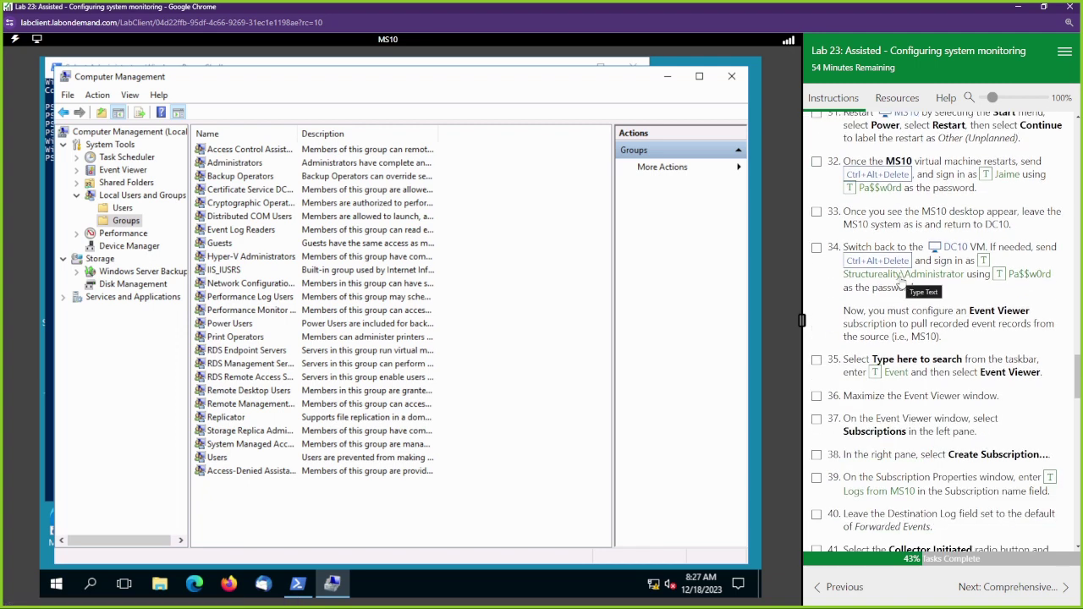
scroll(900, 284, up, 1)
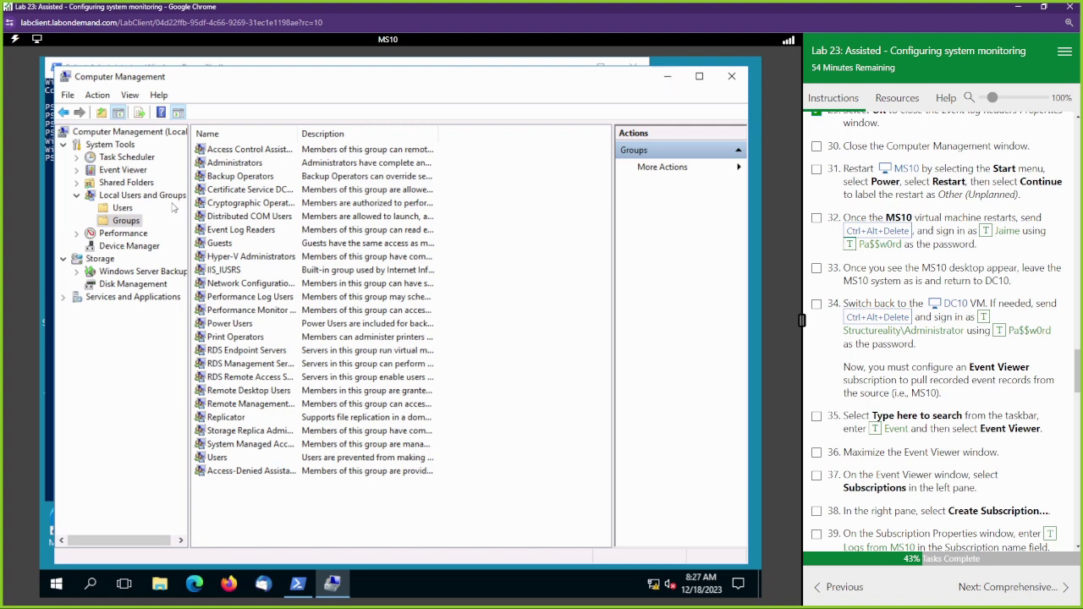
click(667, 76)
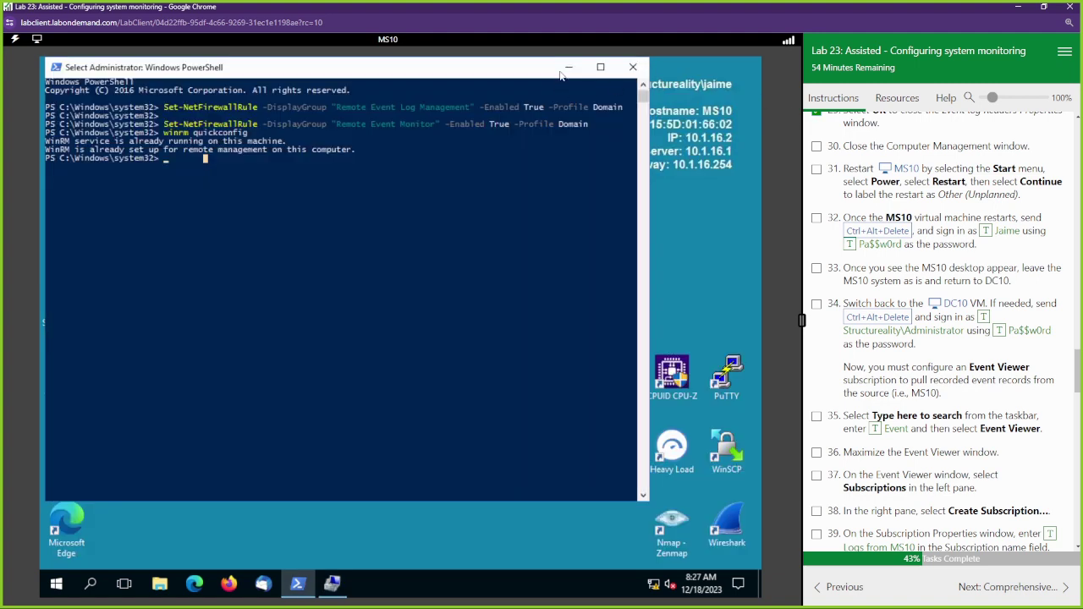
click(568, 67)
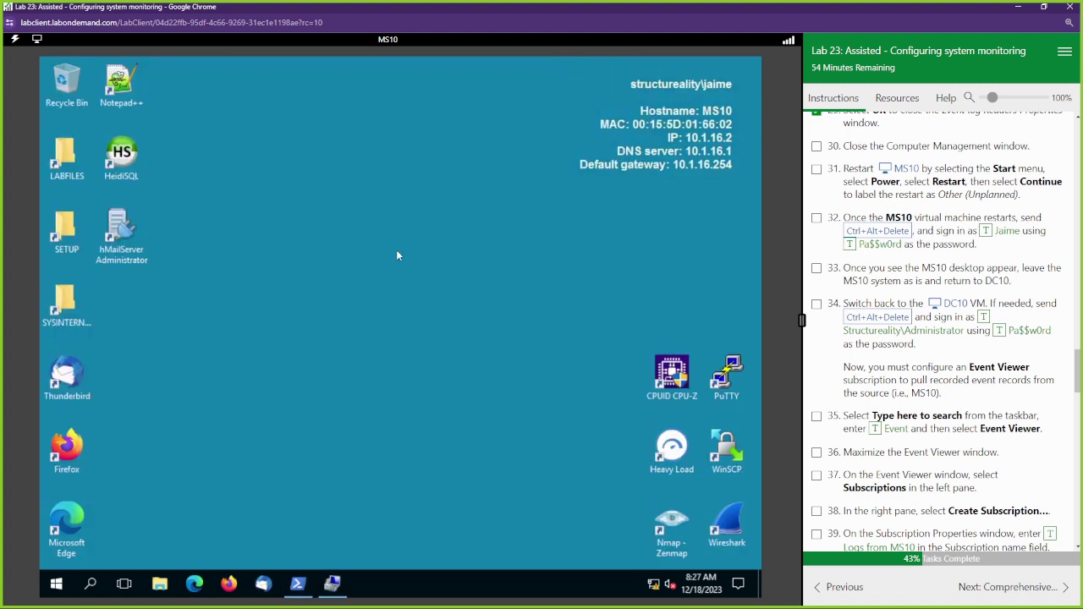
click(816, 170)
Reset/reboot the MS10 virtual machine and confirm the reset
click(14, 39)
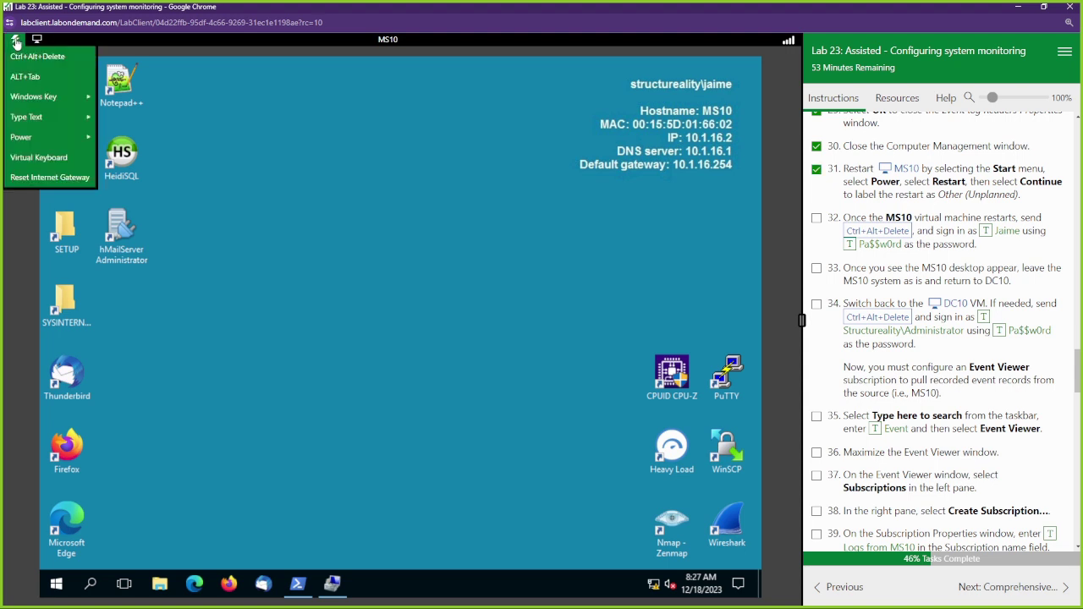
mouse_move(53, 143)
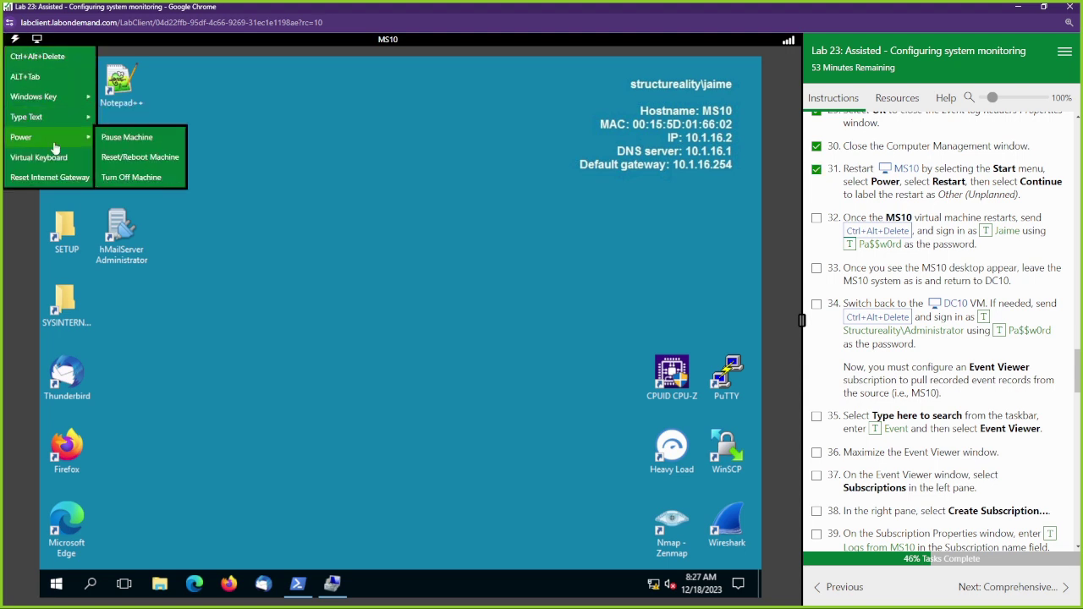
click(135, 159)
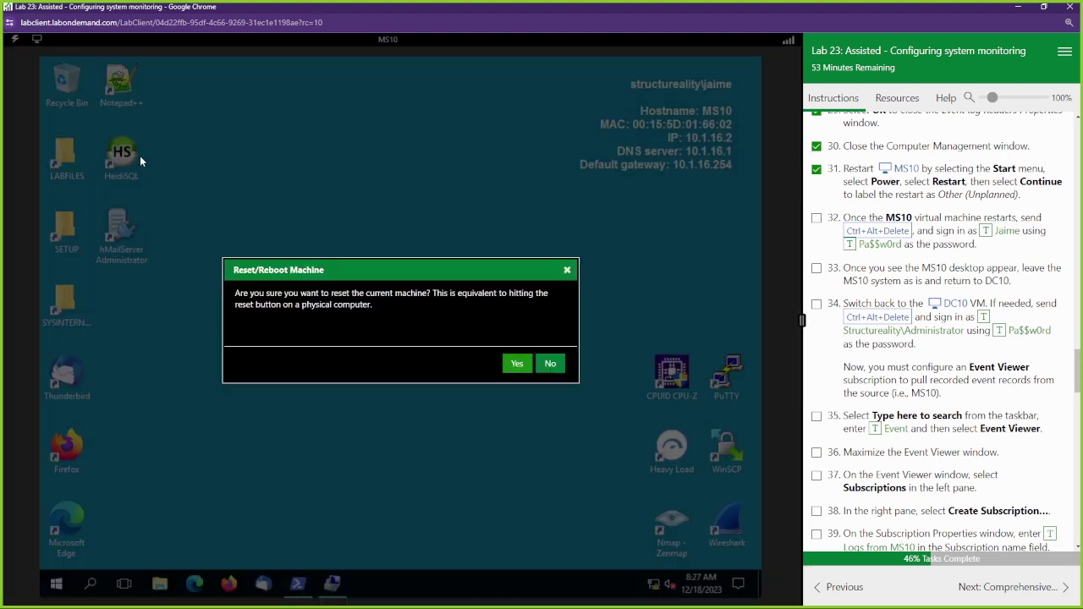
click(516, 365)
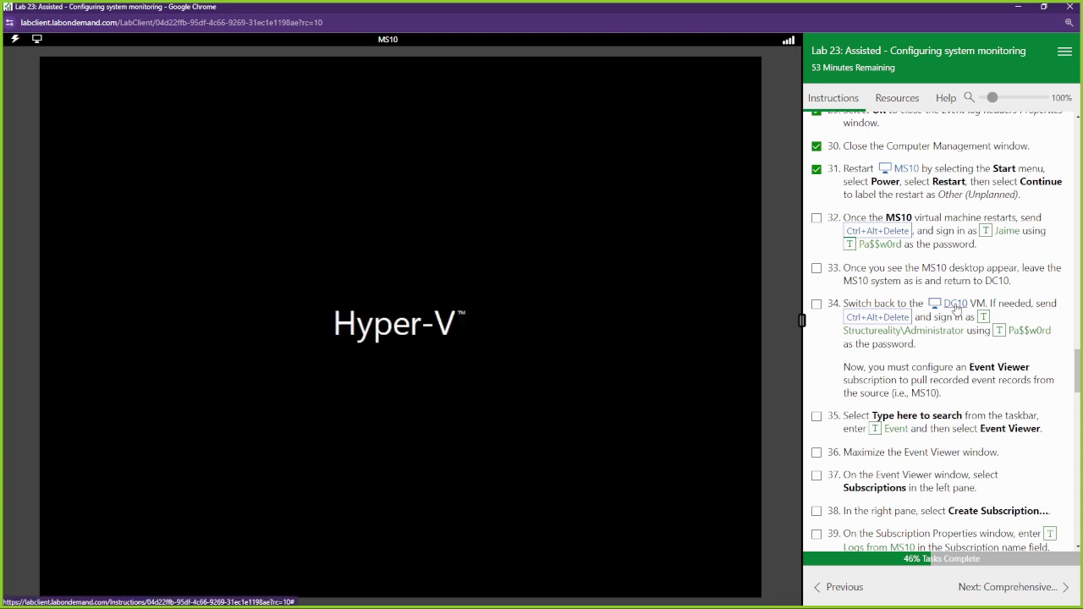
Switch to the DC10 virtual machine and minimize its PowerShell window
click(956, 306)
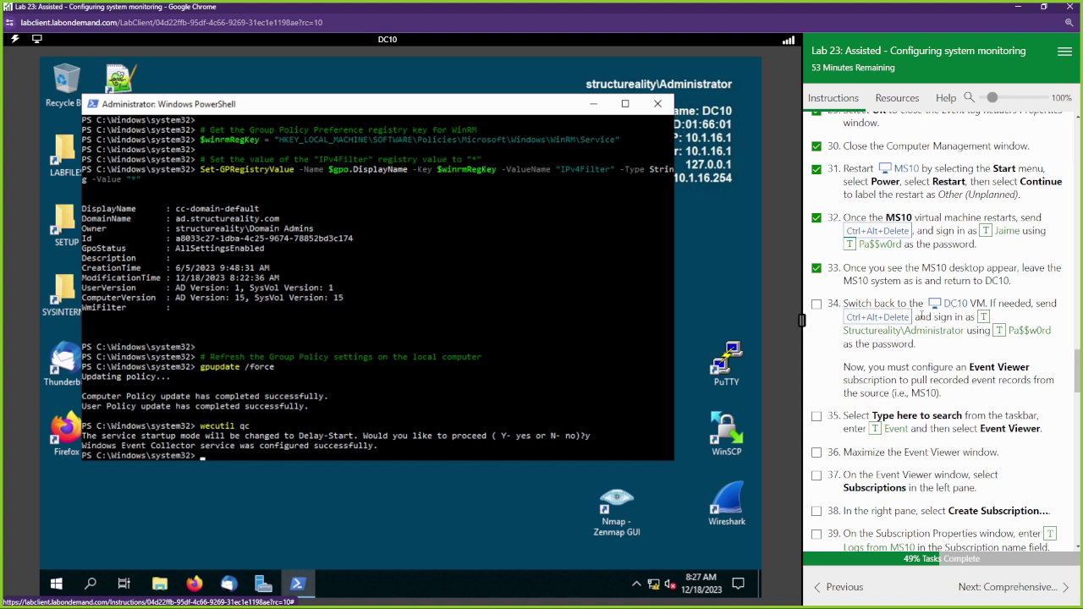
scroll(823, 349, down, 3)
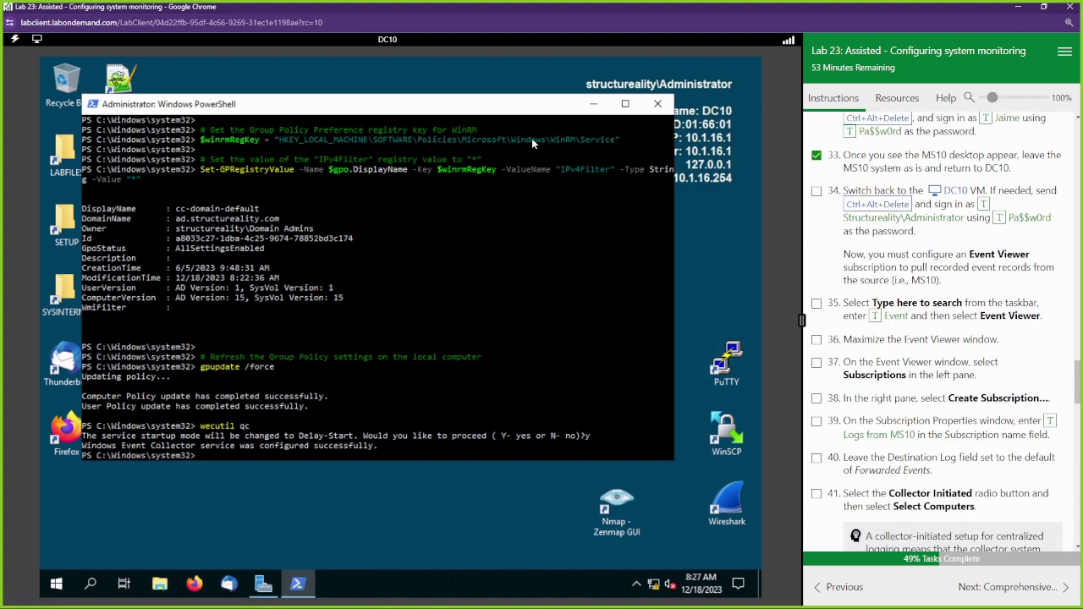
click(593, 104)
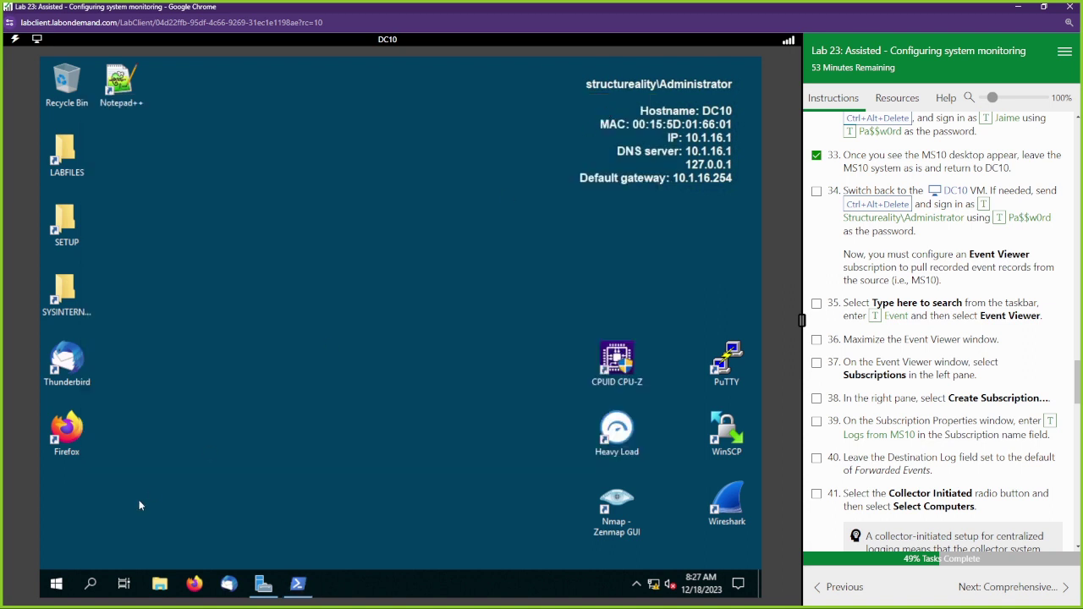
Search for "event" on DC10 and open Event Viewer
click(55, 583)
text(even)
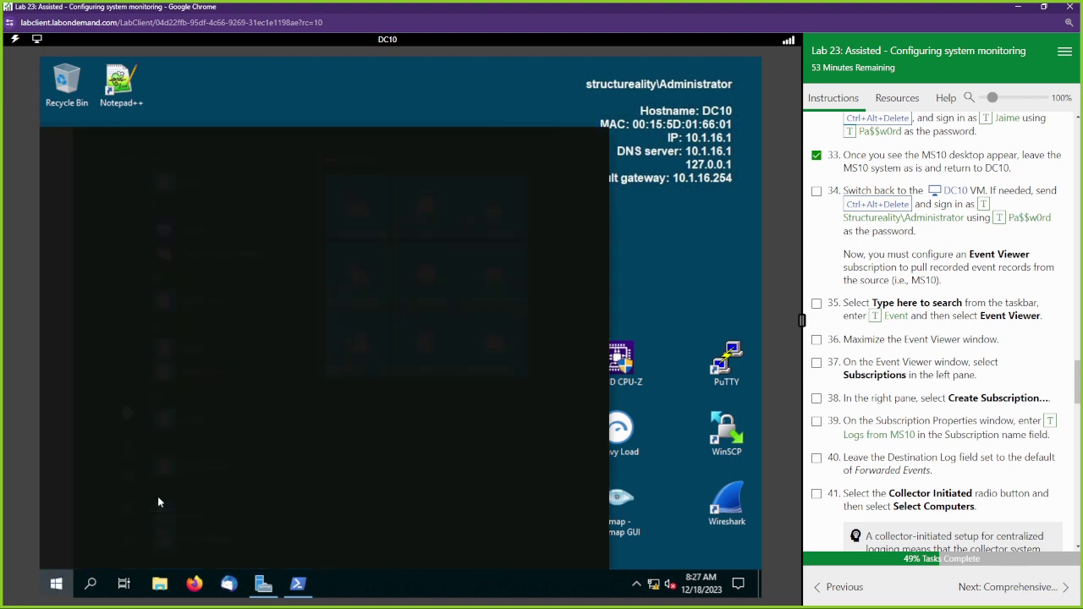
text(t)
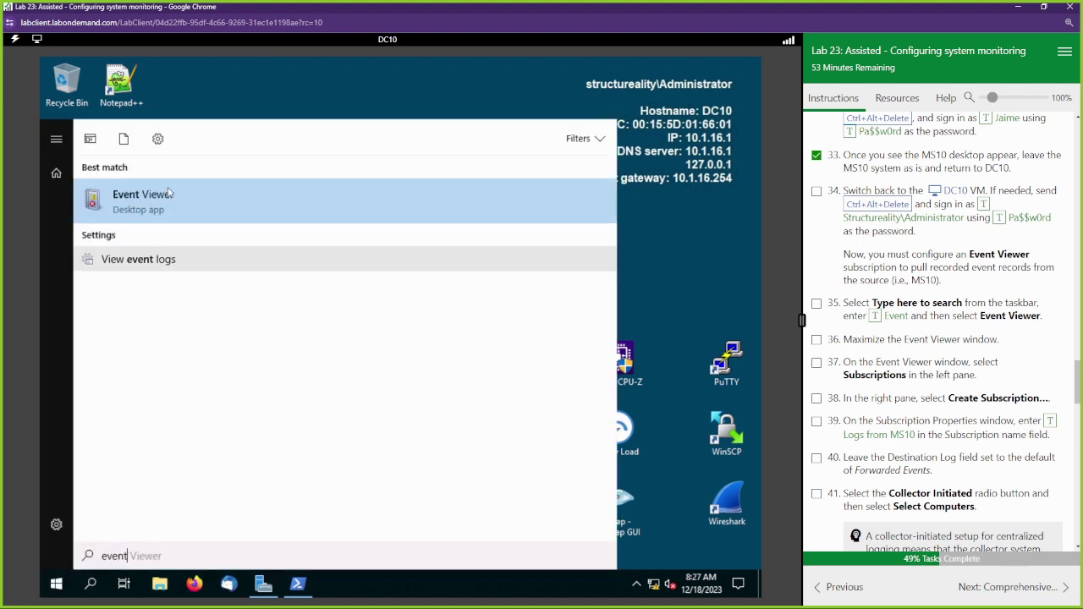
click(161, 195)
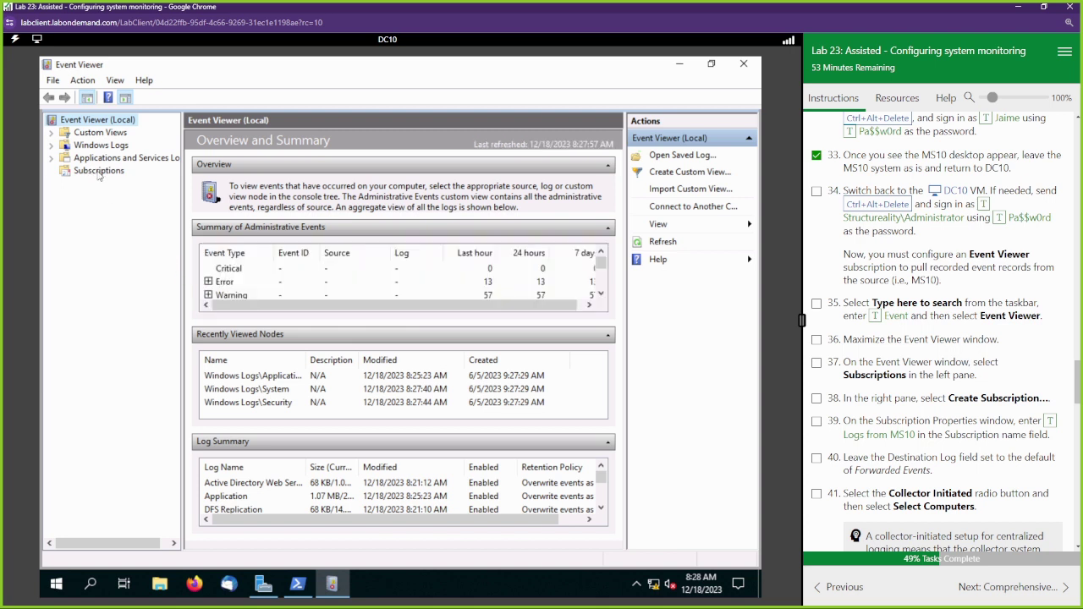
Create a new subscription in Event Viewer and name it "Logs from MS10"
click(98, 172)
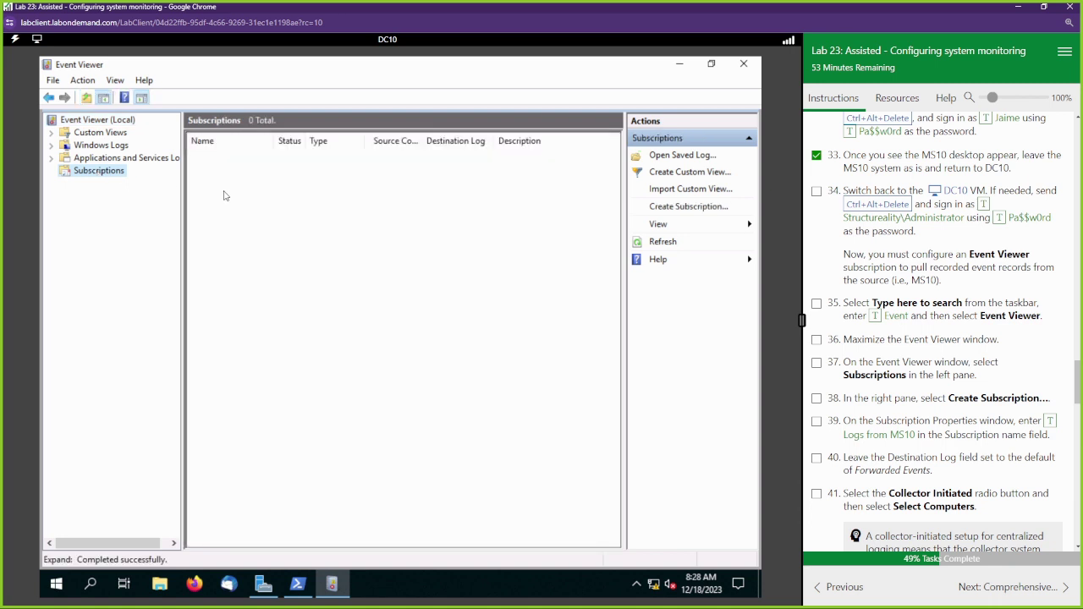
right_click(109, 175)
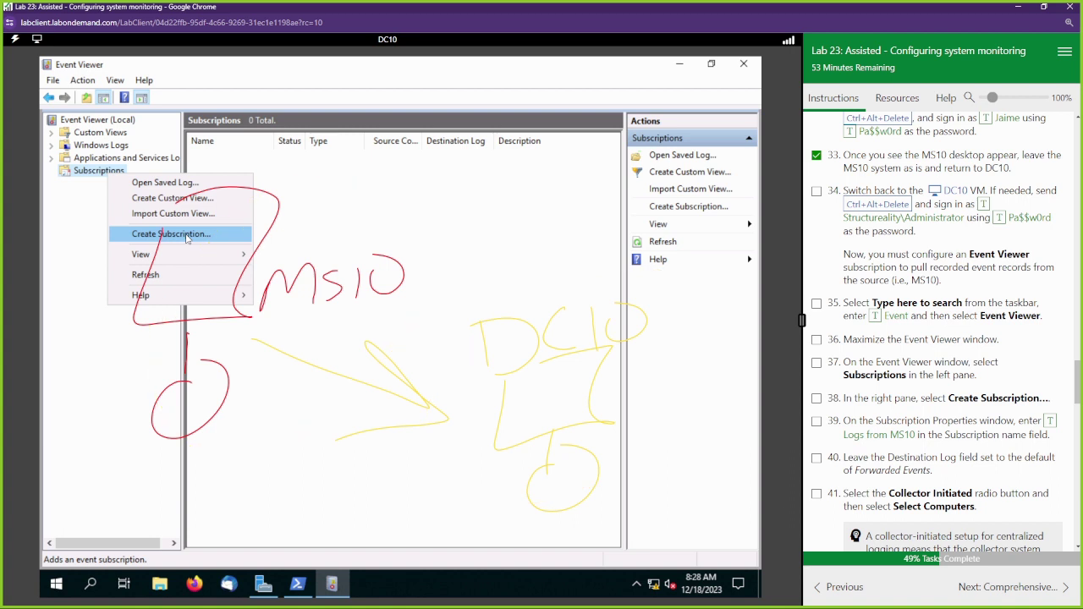
click(187, 235)
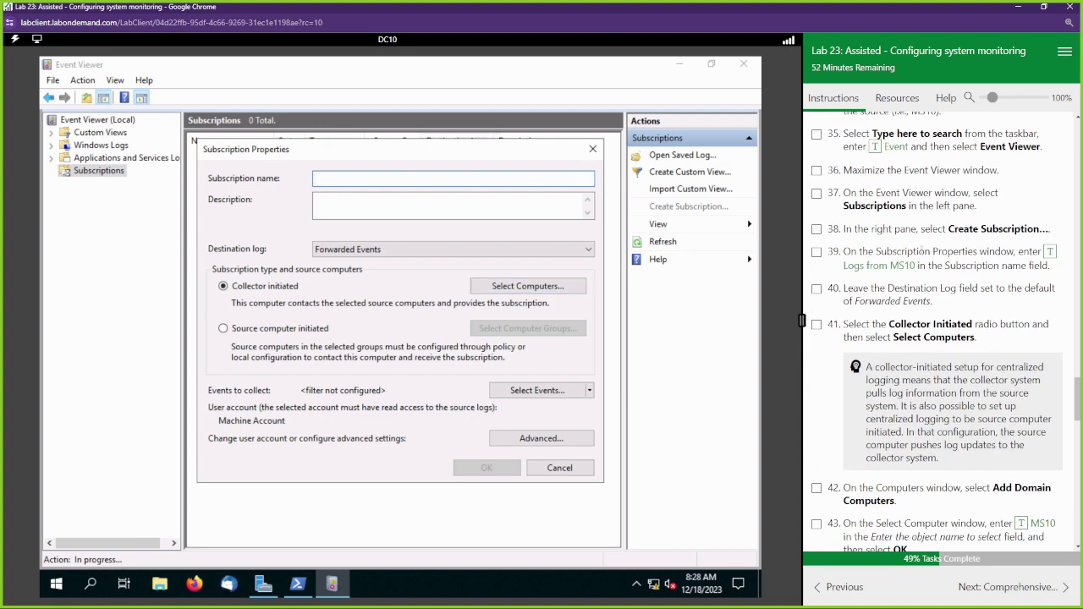
click(1049, 252)
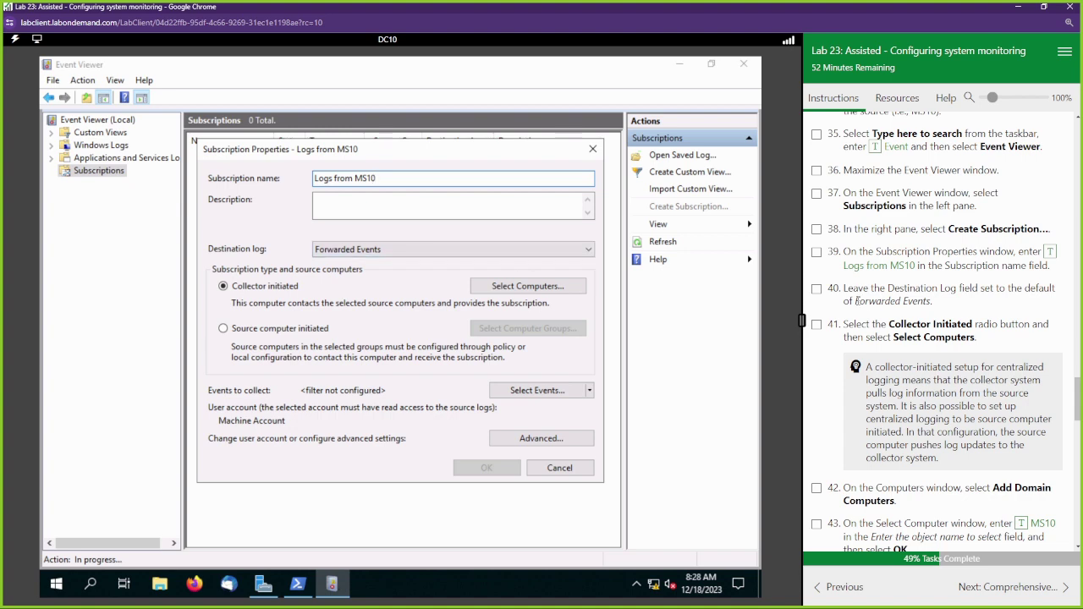
Add the domain computer MS10 as a source computer of the collector-initiated subscription
scroll(894, 335, down, 2)
scroll(893, 343, down, 1)
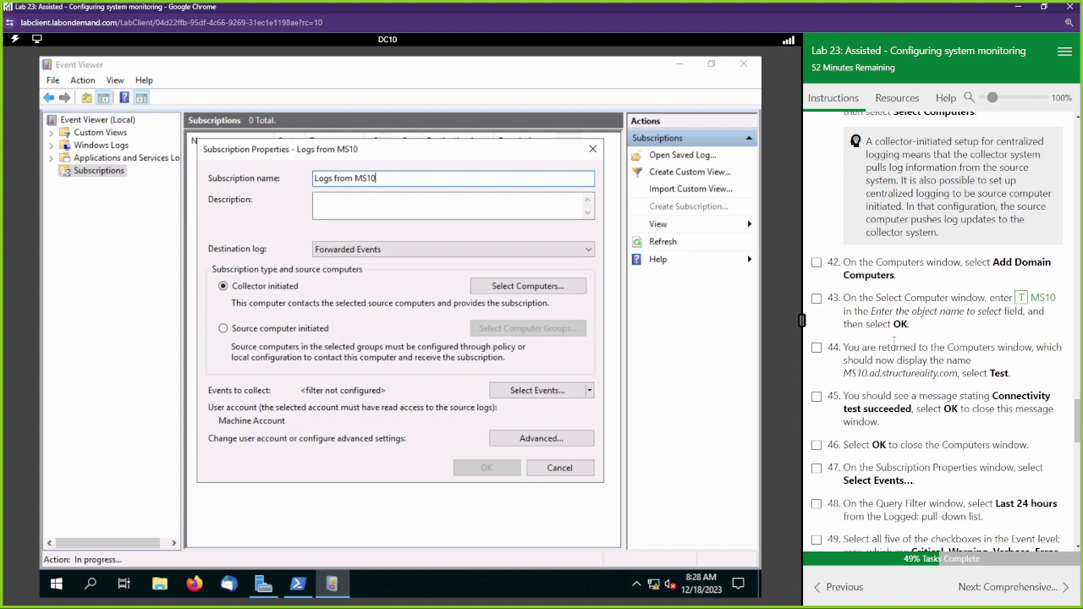
click(511, 291)
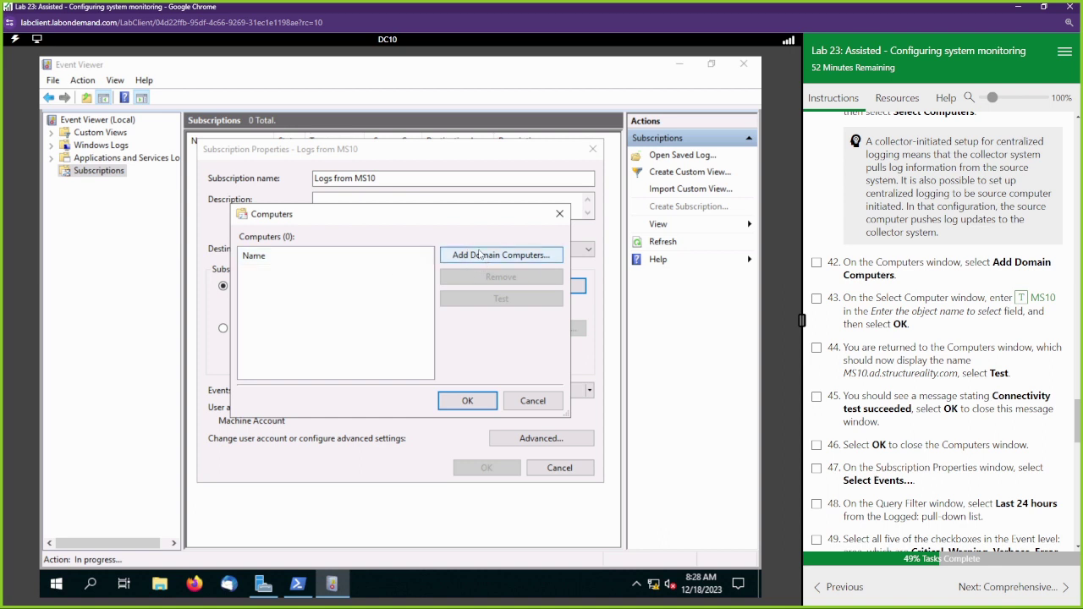
click(486, 256)
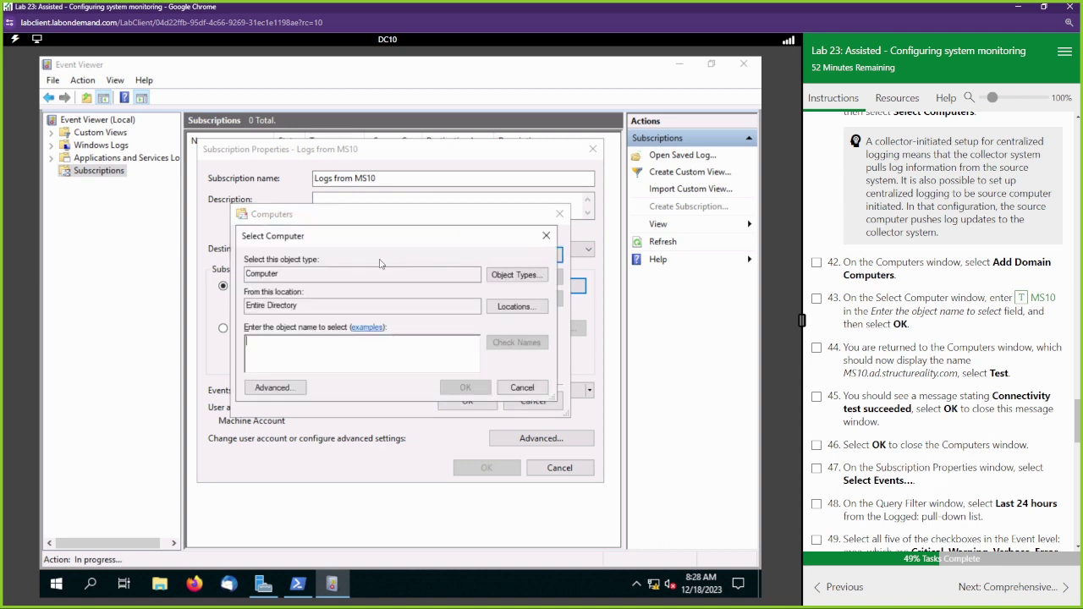
click(1022, 298)
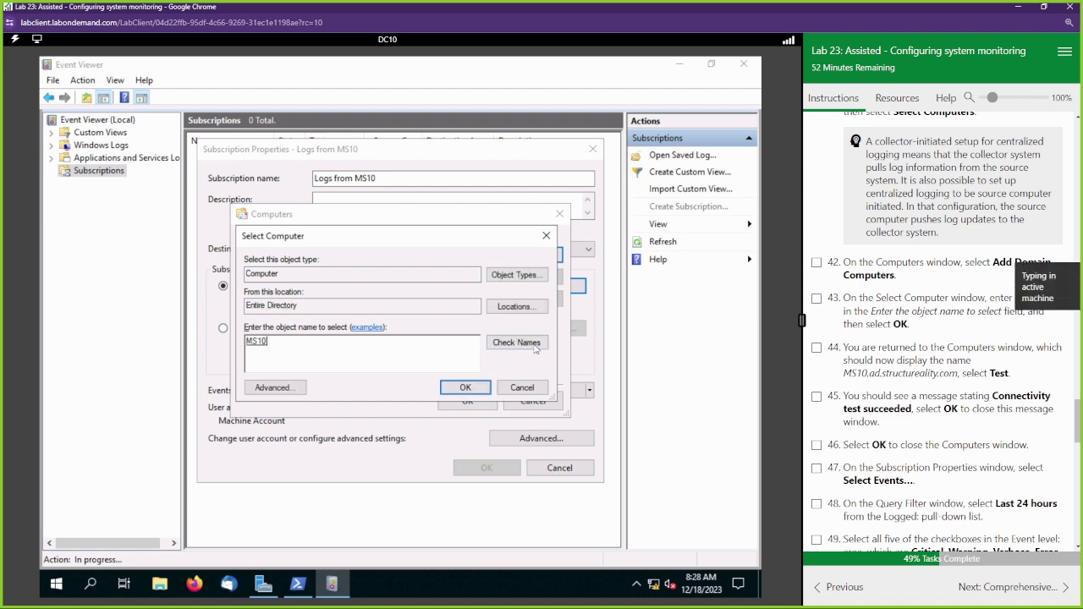
click(465, 387)
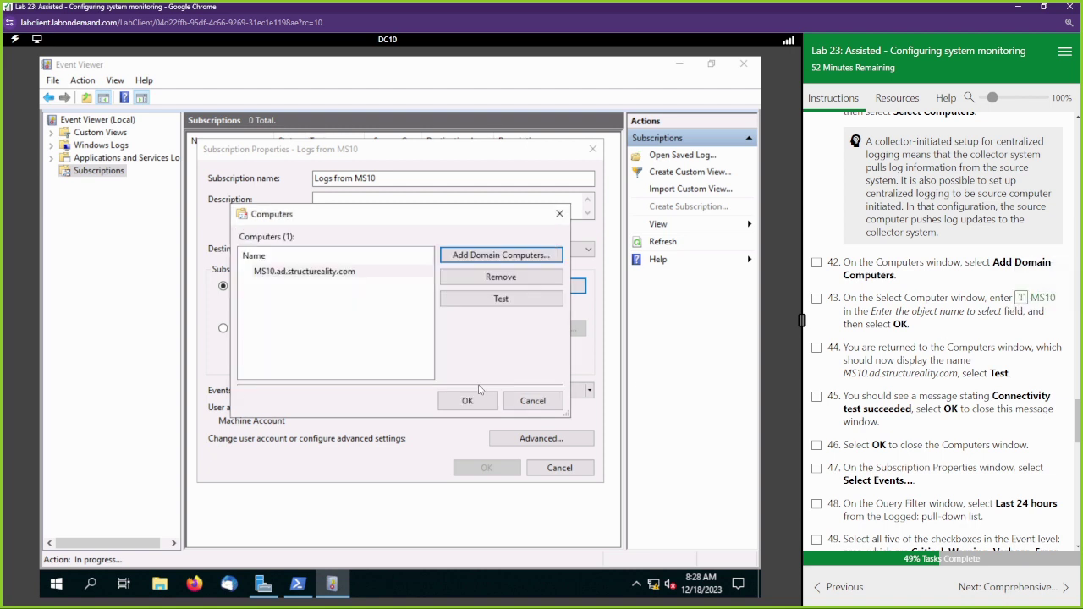
Confirm MS10 as the source computer, reopen the computer selection, and test connectivity to MS10.ad.structureality.com
click(468, 400)
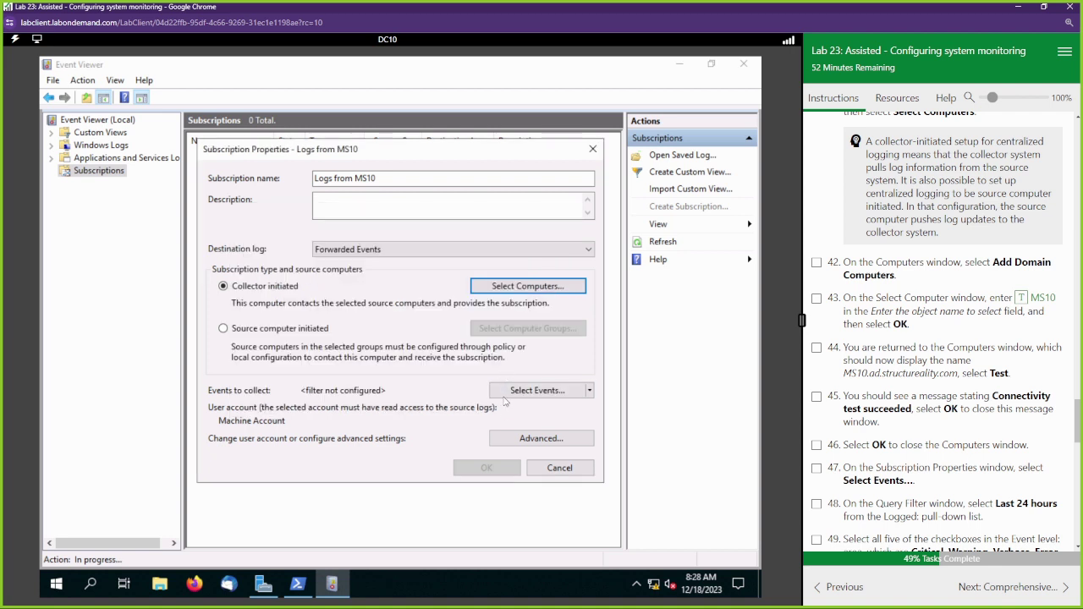
click(533, 279)
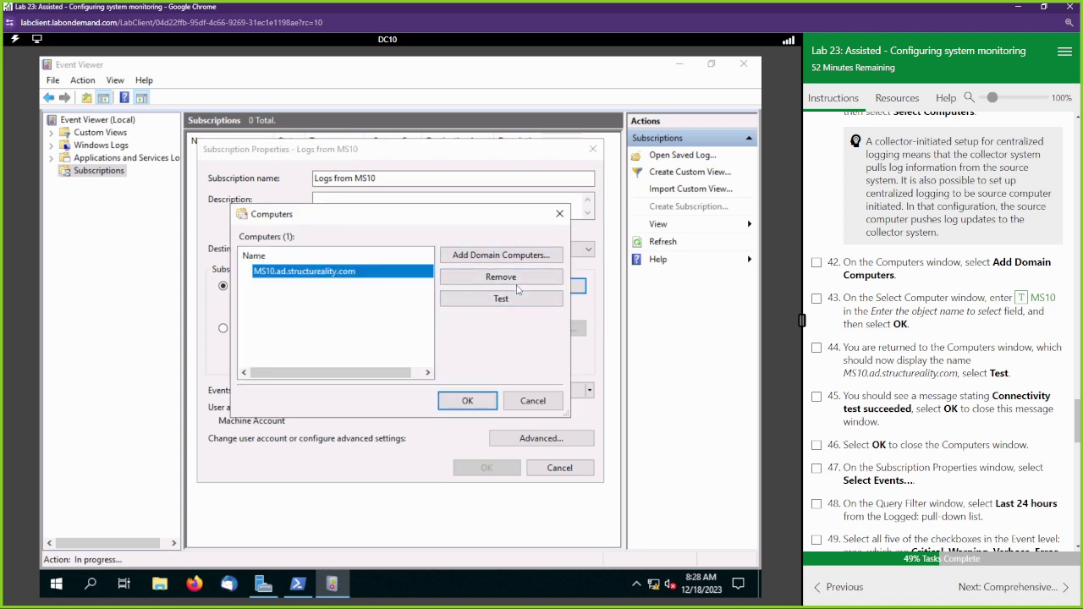
click(496, 310)
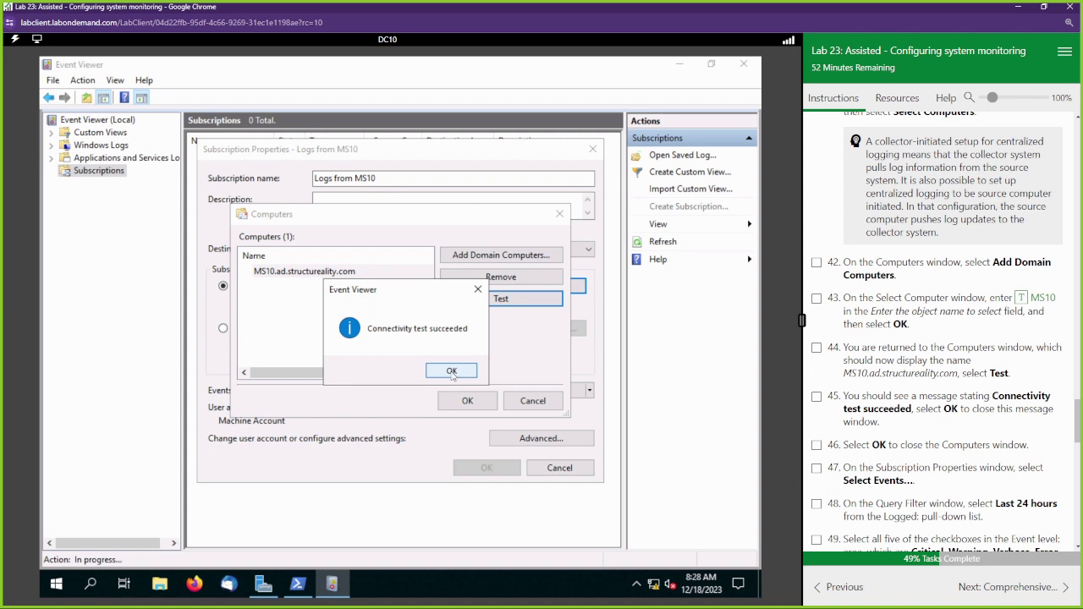
click(451, 373)
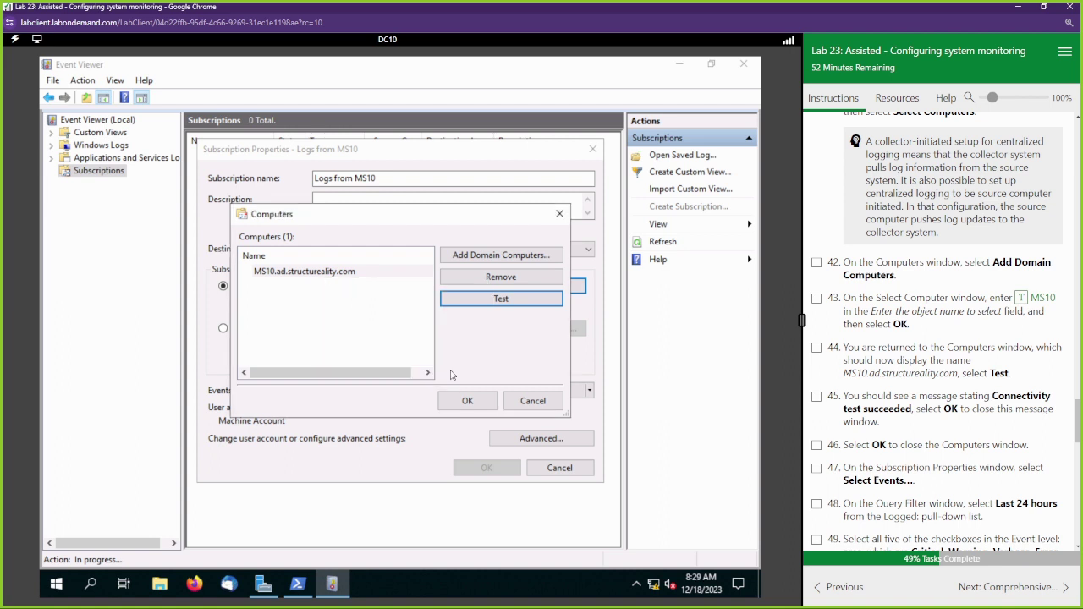
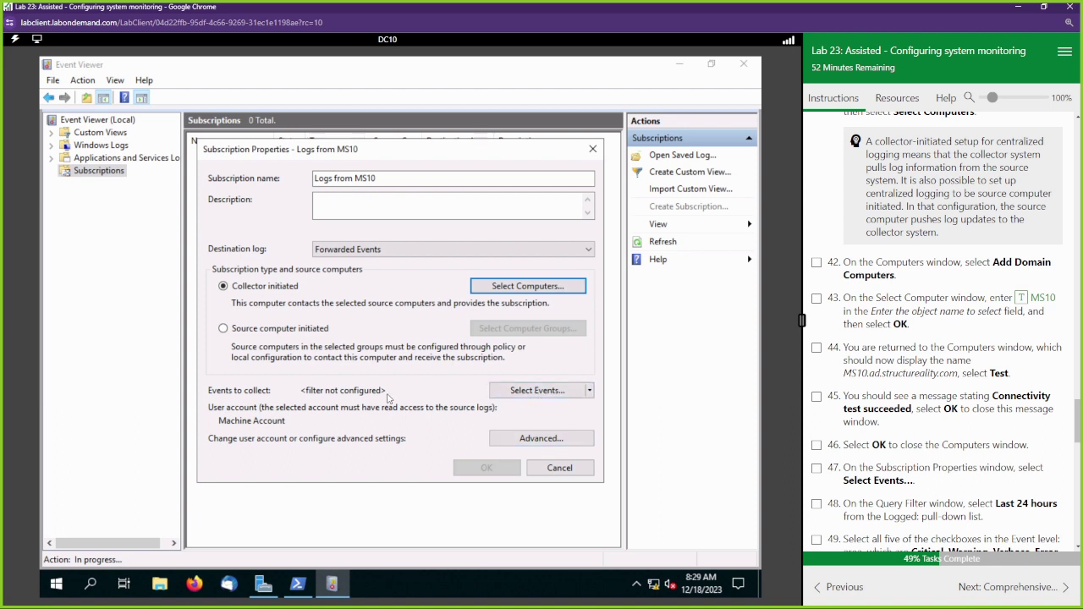
Set the subscription's event filter to Last 24 hours with the Critical, Warning, Verbose, Error and Information levels
click(512, 391)
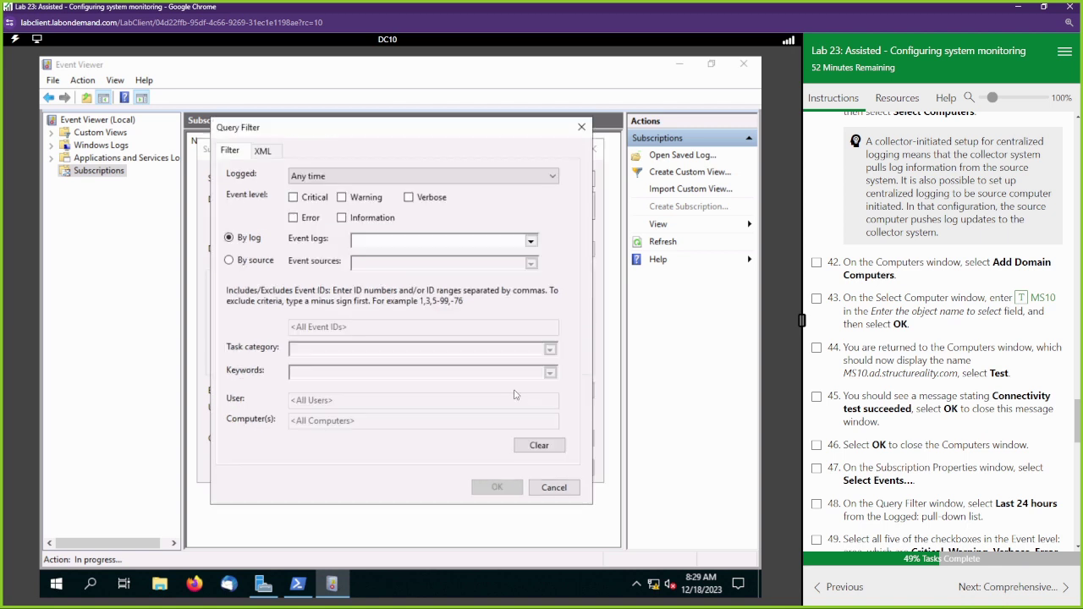
click(338, 180)
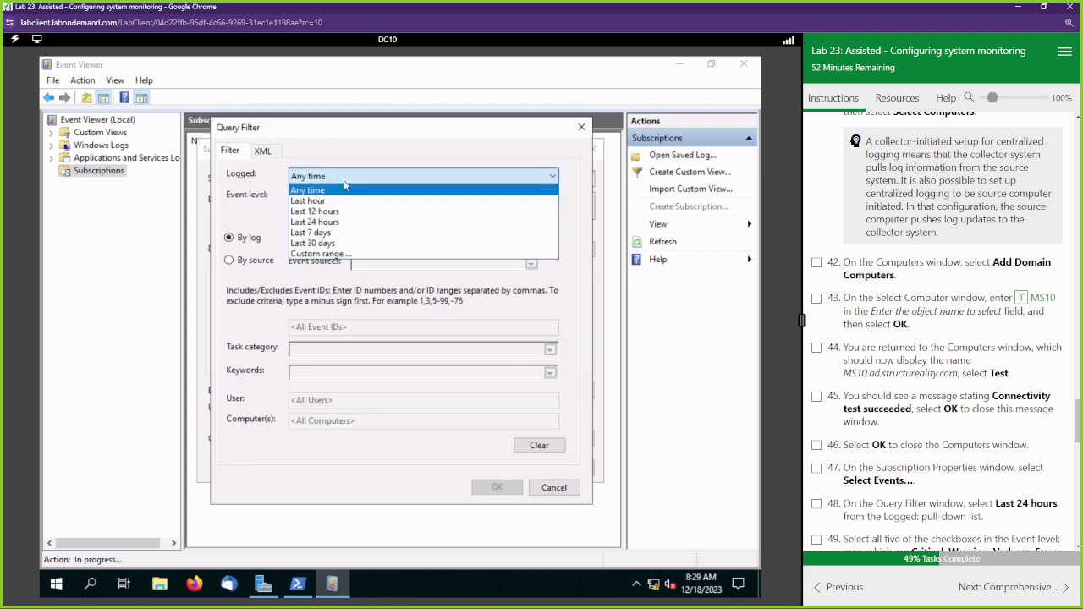
click(341, 220)
click(294, 198)
click(342, 198)
click(410, 198)
click(342, 218)
click(294, 218)
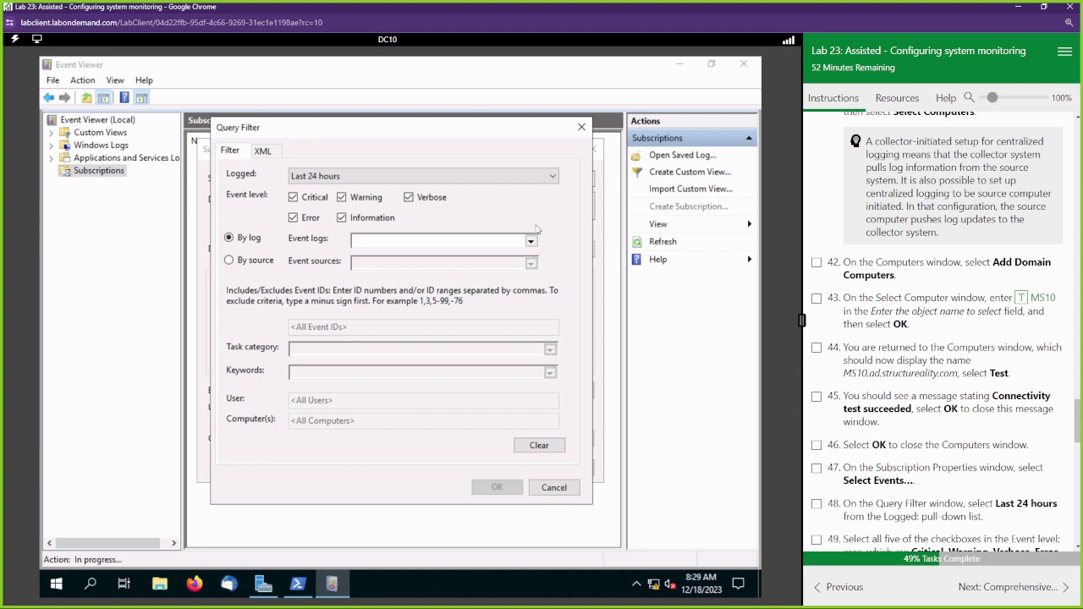
Include all Windows Logs in the query filter, keep the other defaults, and save the filter and the subscription
scroll(882, 354, down, 3)
scroll(882, 354, down, 1)
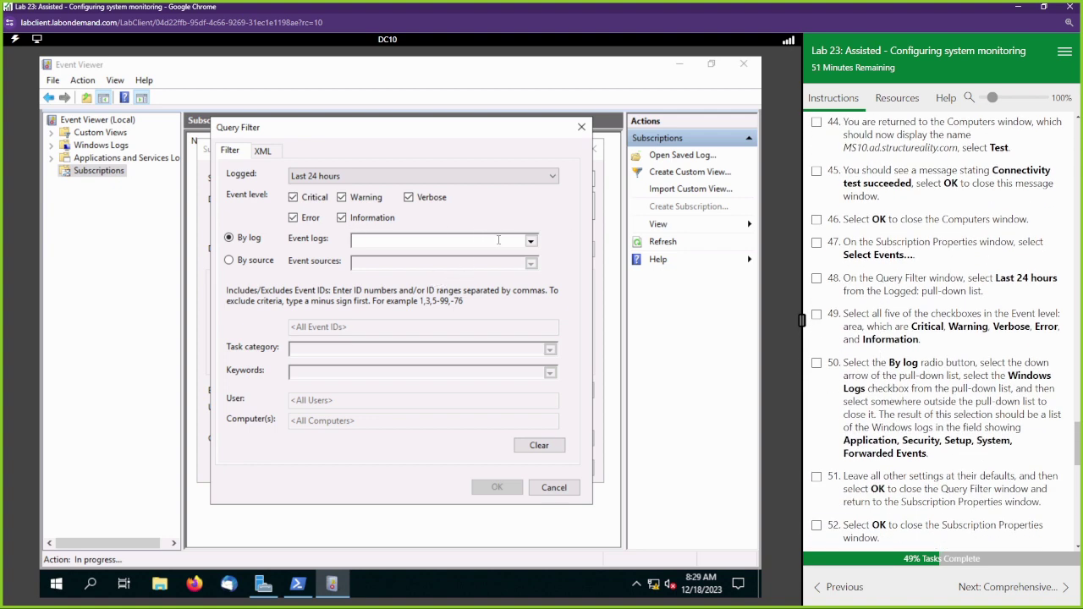
click(531, 242)
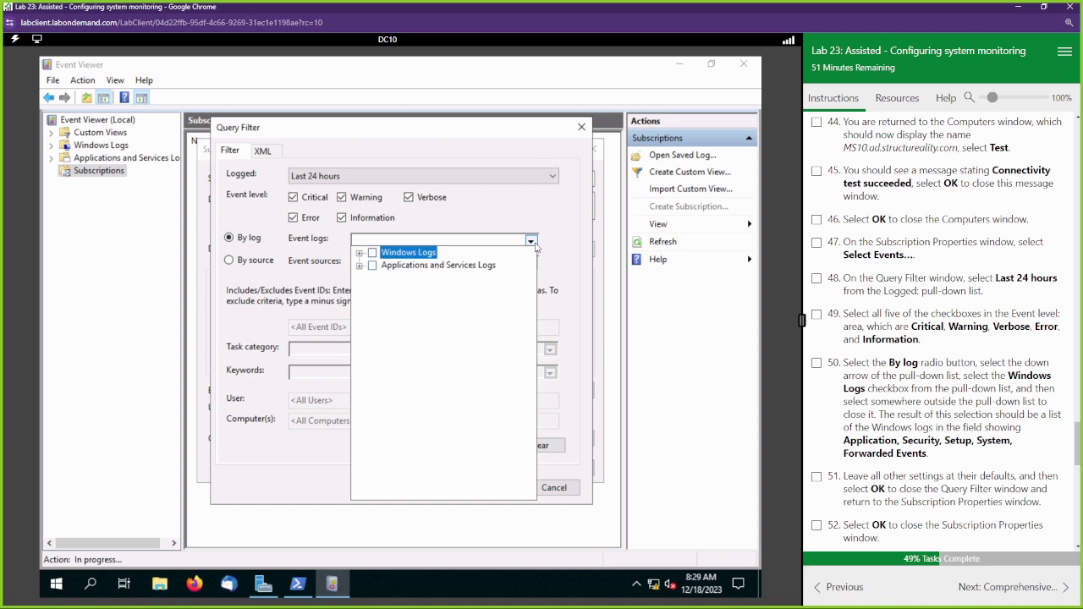
click(373, 254)
click(390, 240)
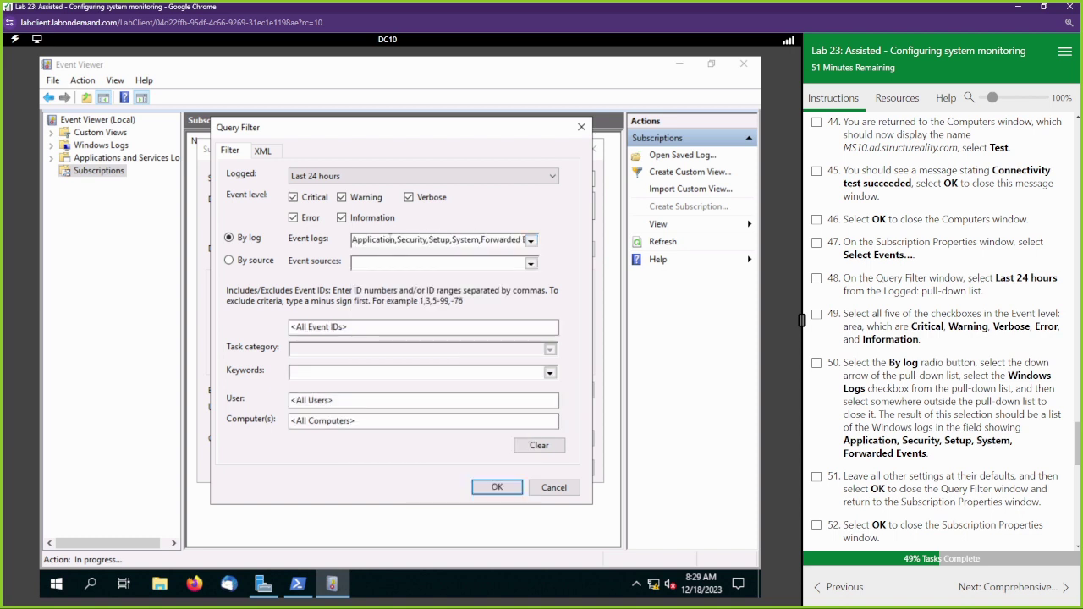
drag(430, 239, 448, 239)
click(458, 239)
scroll(864, 392, down, 2)
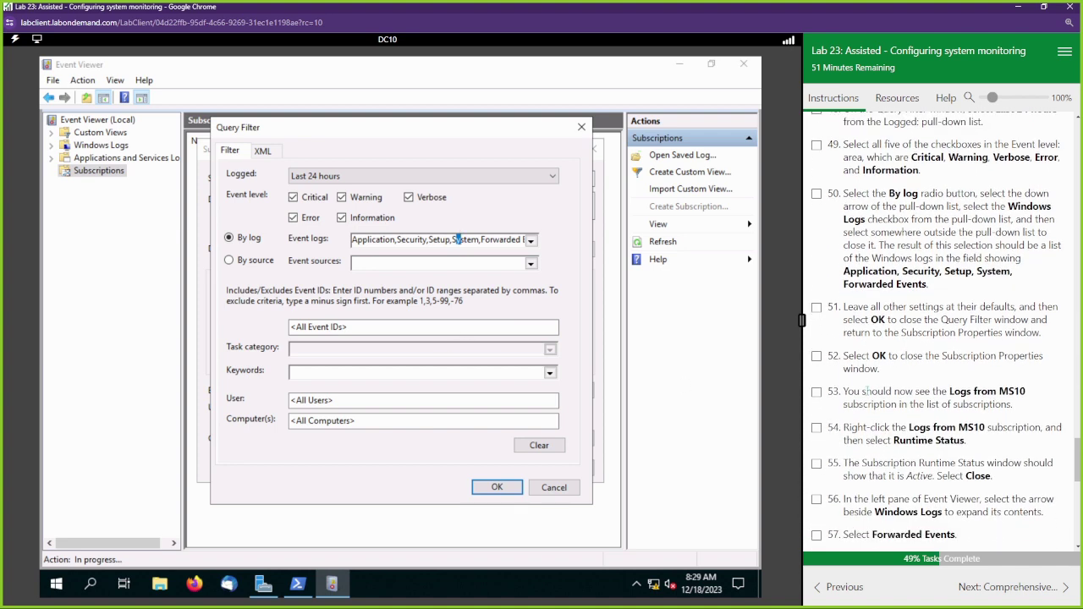
click(498, 488)
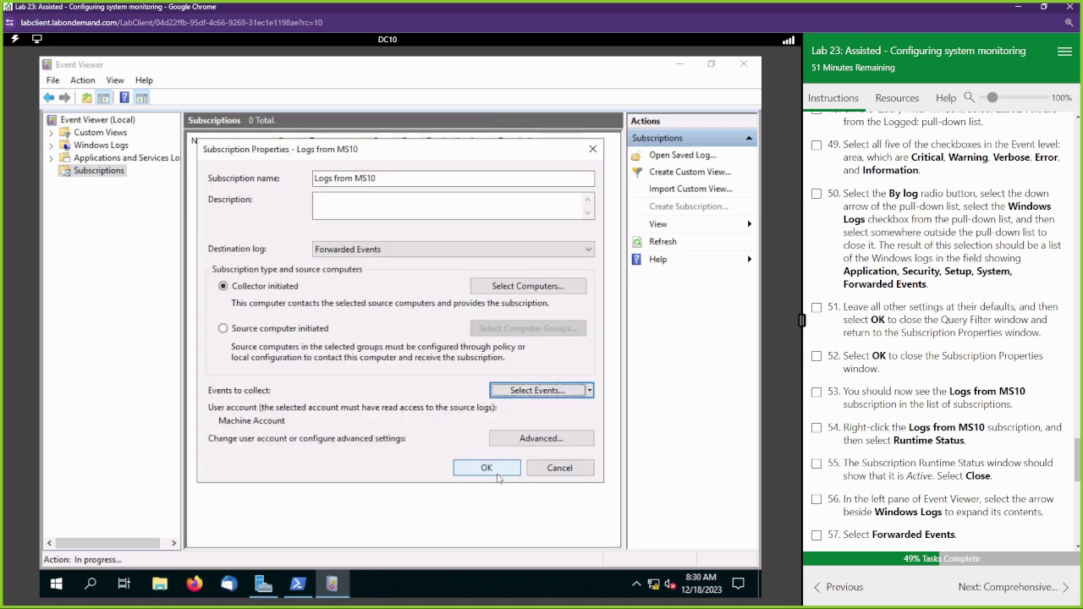
click(498, 467)
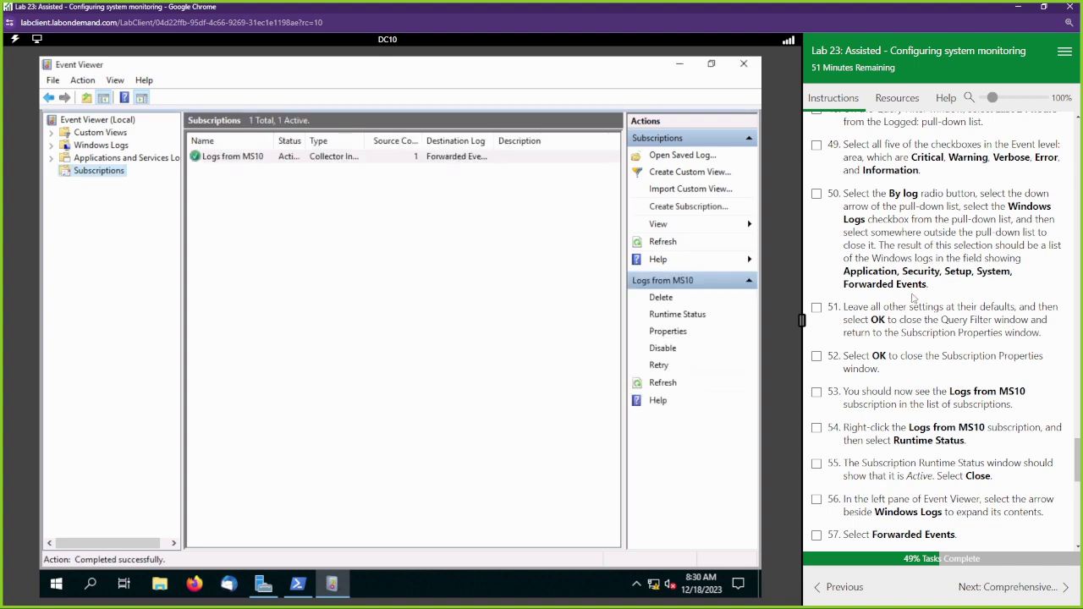
Check the runtime status of the "Logs from MS10" subscription and close the status window
scroll(939, 338, down, 3)
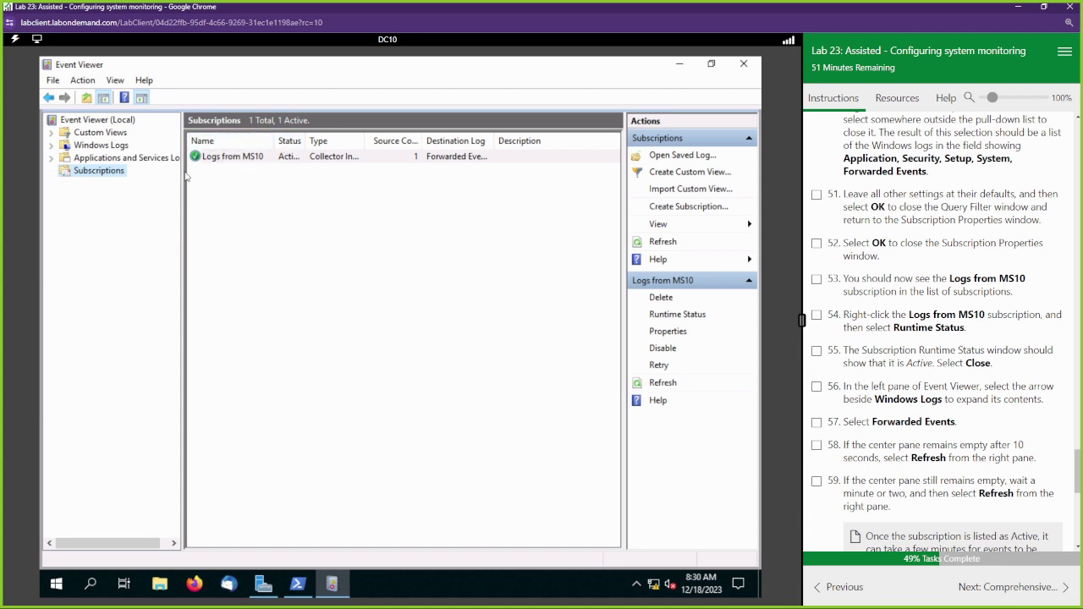
right_click(236, 166)
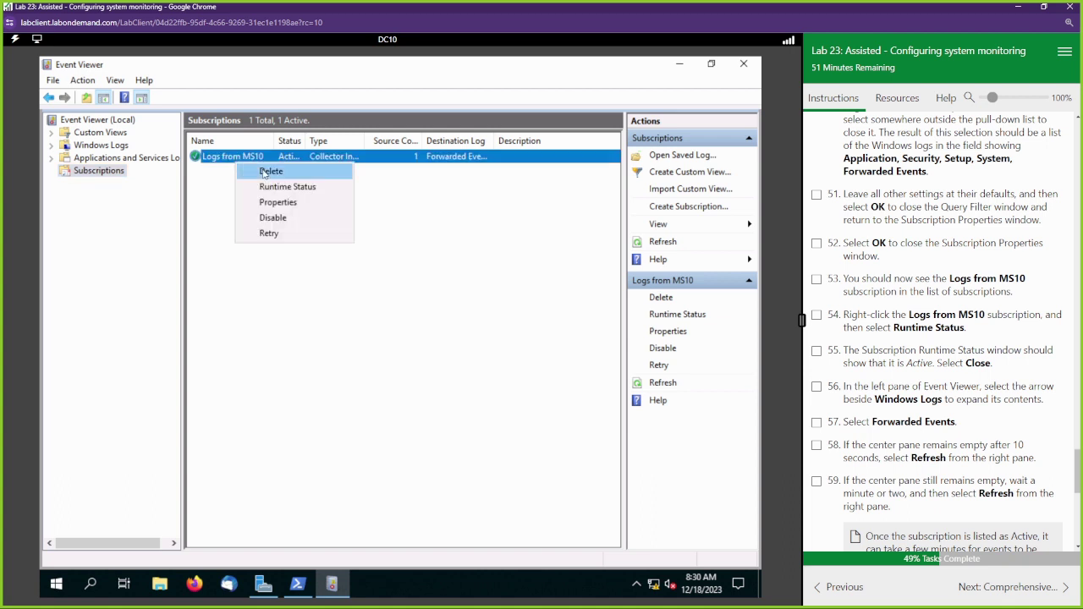
click(293, 187)
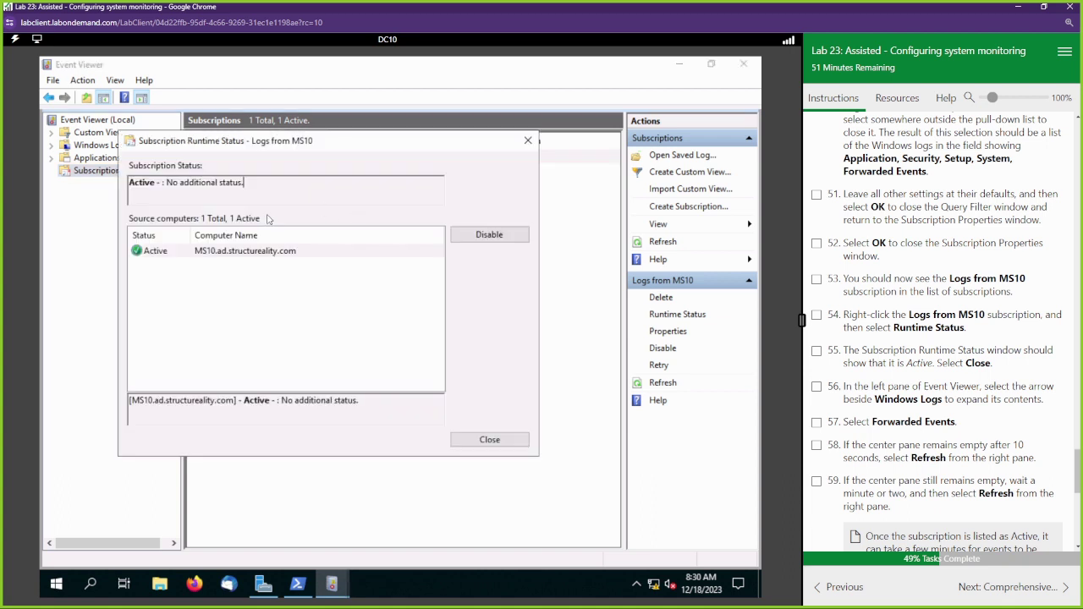
click(505, 440)
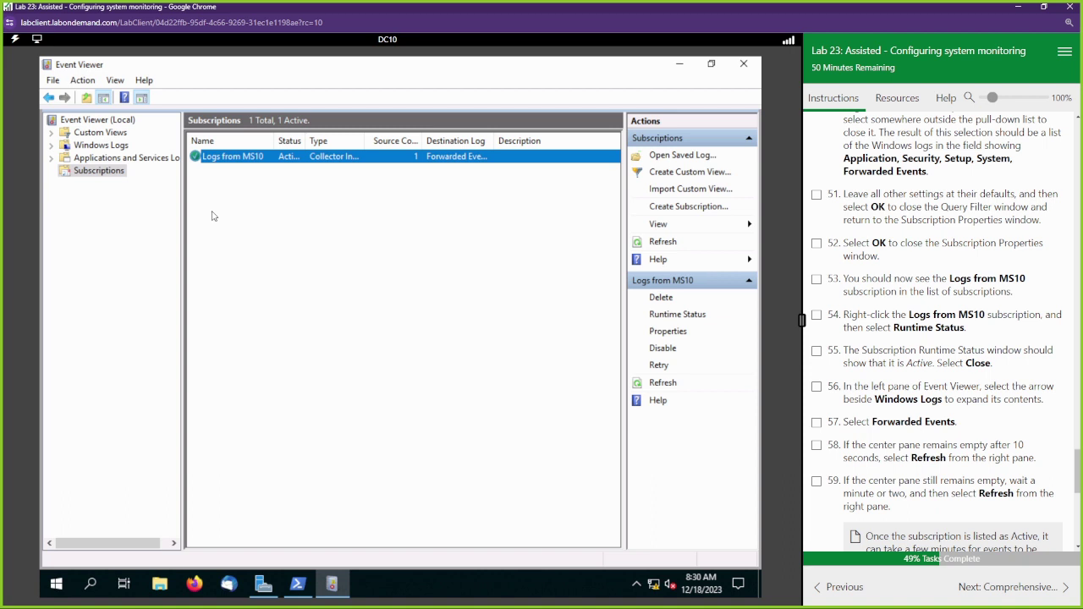
Open the Forwarded Events log under Windows Logs and examine several events' general information, including the Computer value
click(50, 146)
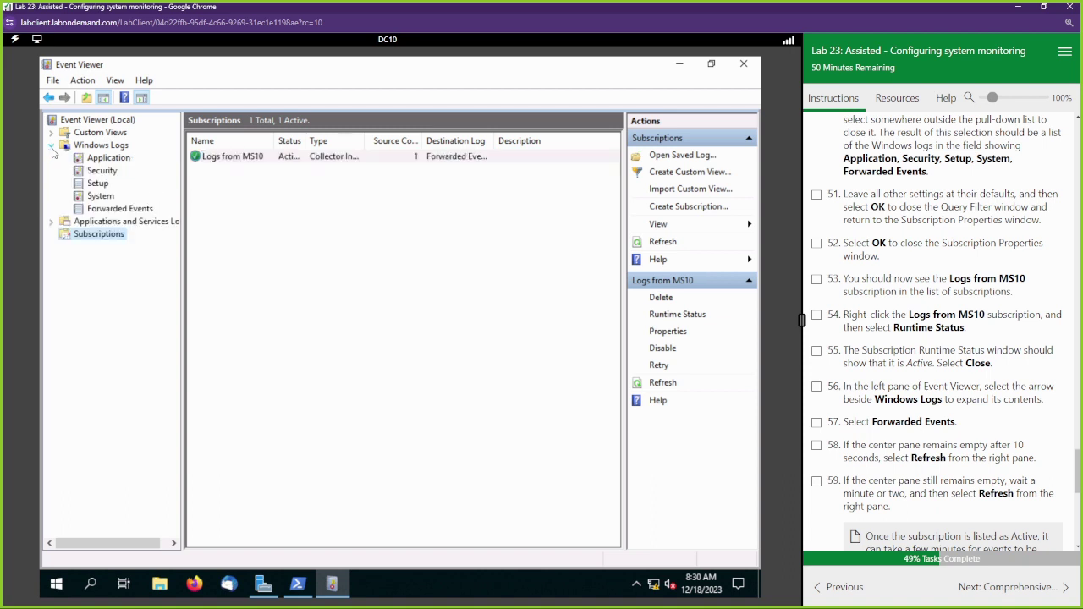
click(127, 209)
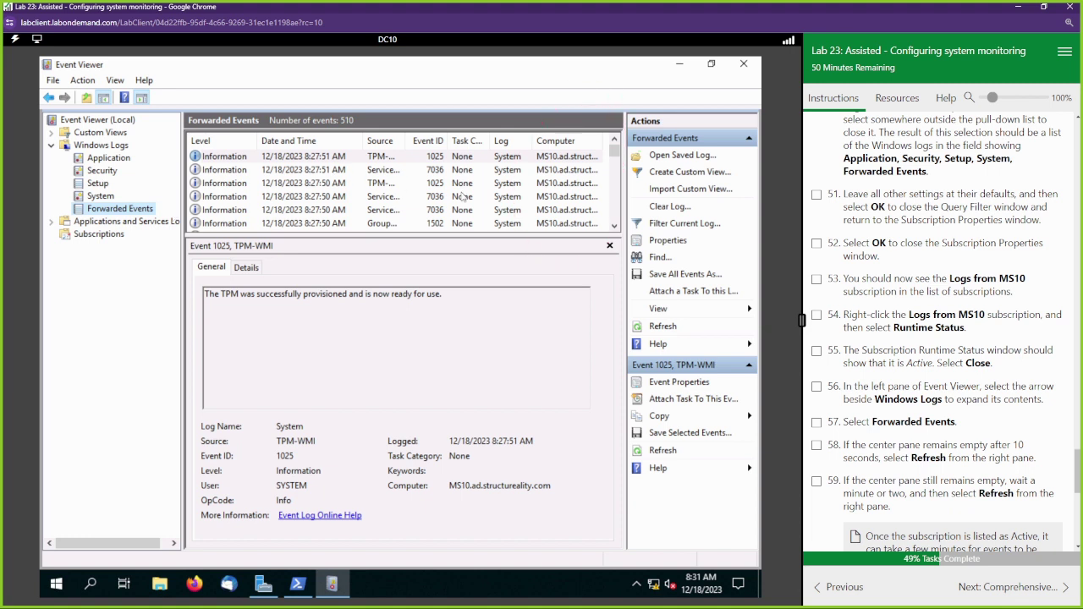
click(289, 184)
key(Down)
key(Down)
key(Down)
key(Down)
key(Down)
key(Down)
key(Down)
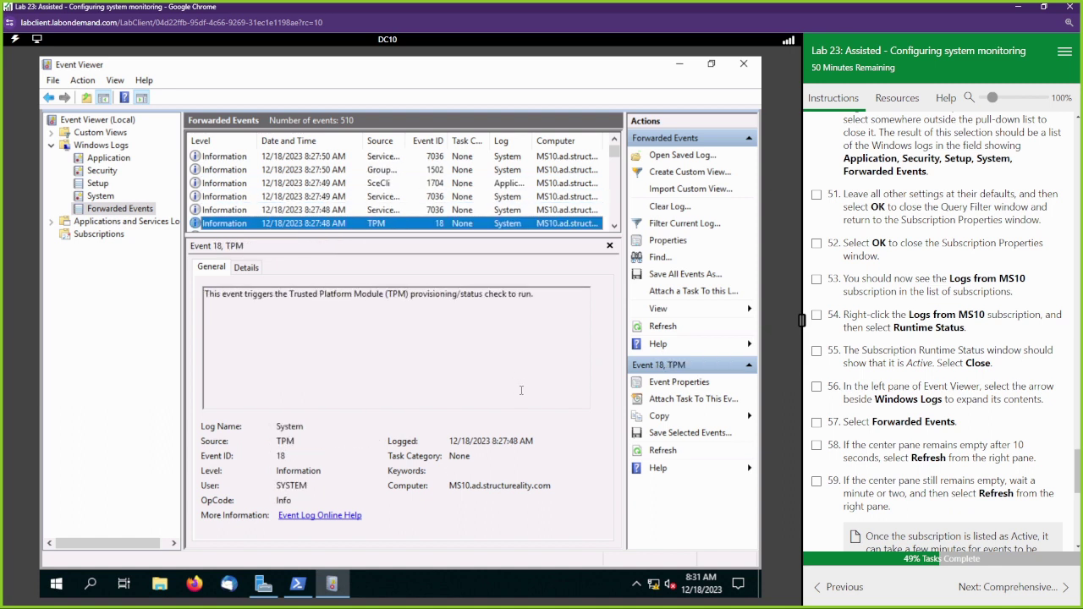
drag(553, 488, 386, 491)
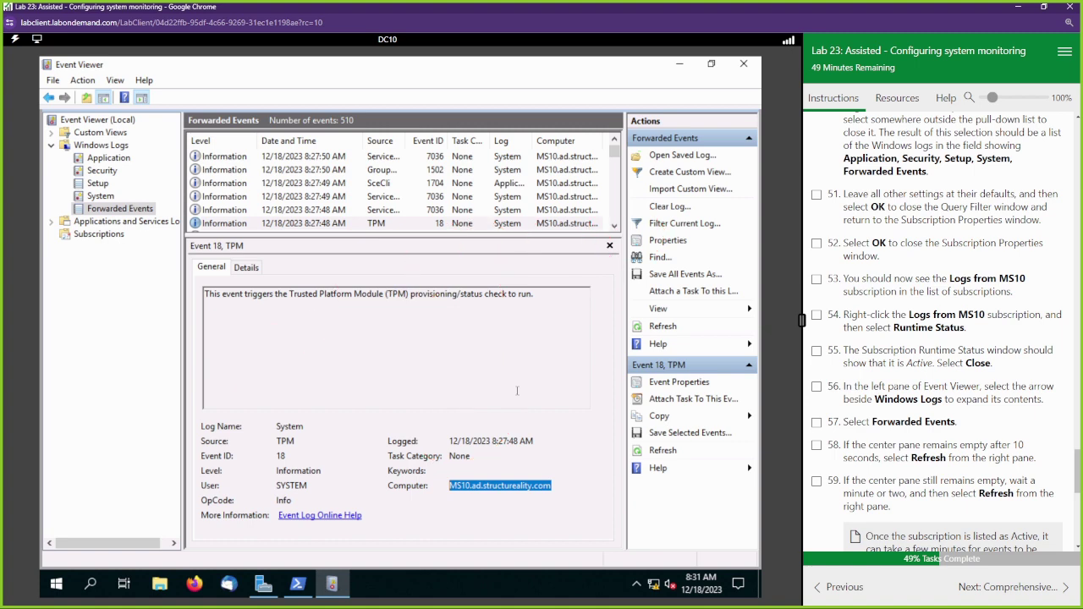
Review the remaining lab instructions and the work checklist, and proceed to the Comprehensive Questions
scroll(845, 363, down, 5)
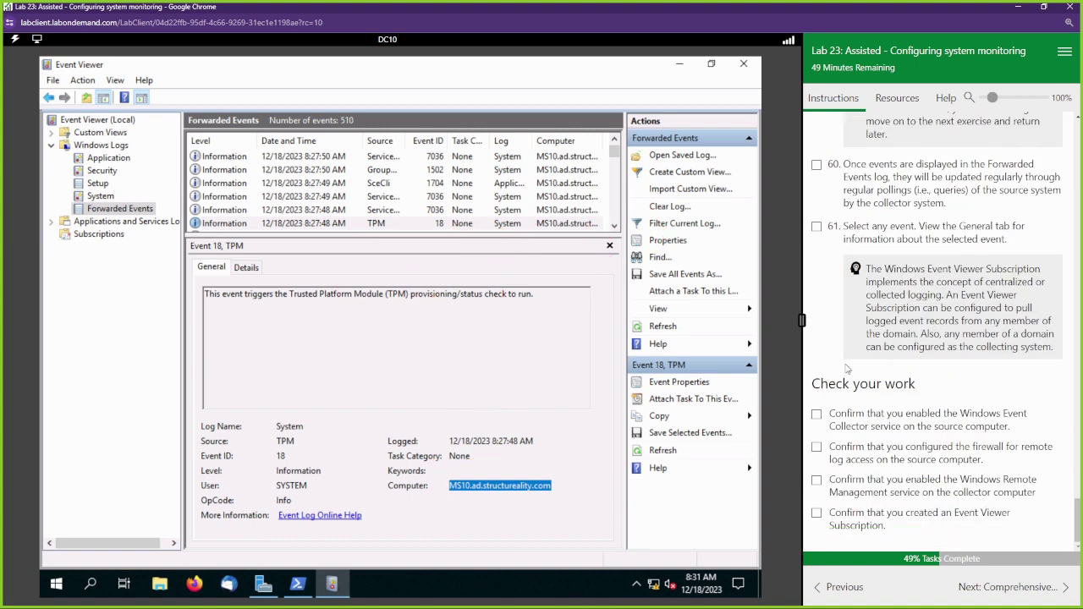
scroll(846, 368, up, 5)
scroll(889, 290, down, 4)
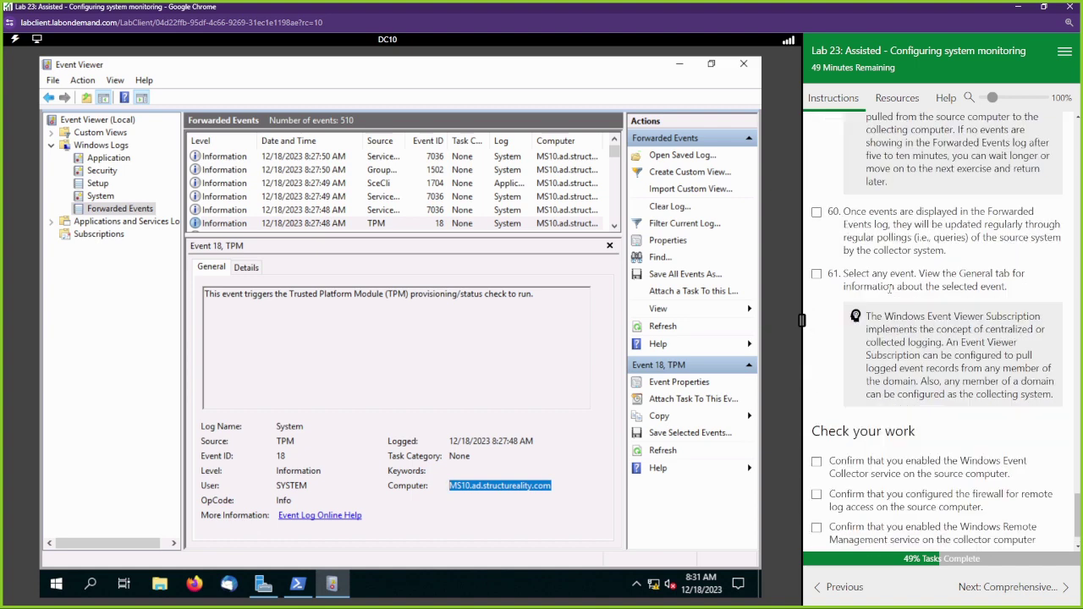
scroll(889, 289, down, 1)
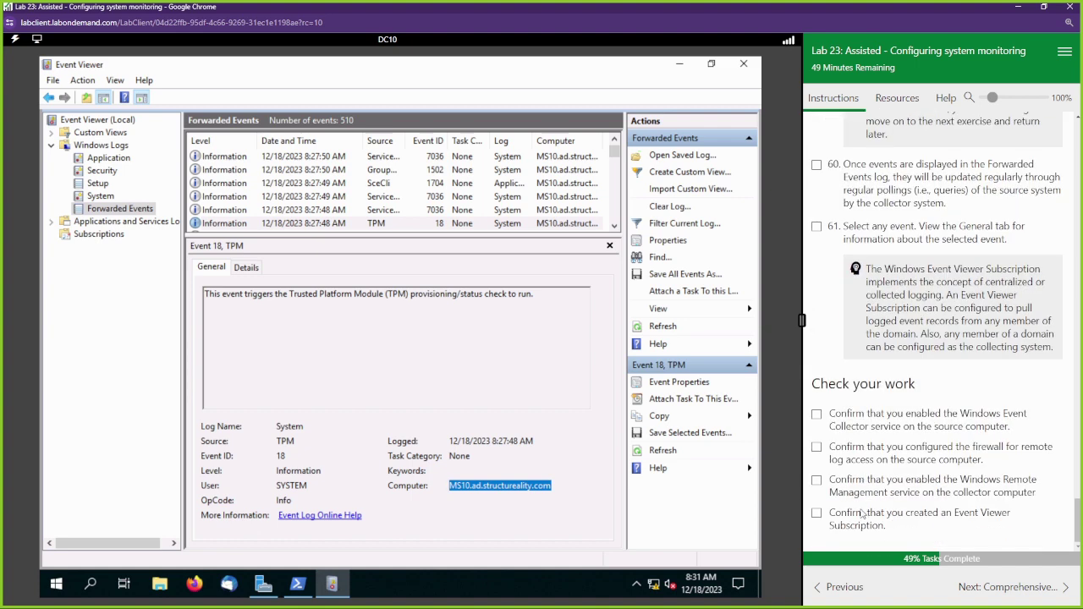
click(982, 584)
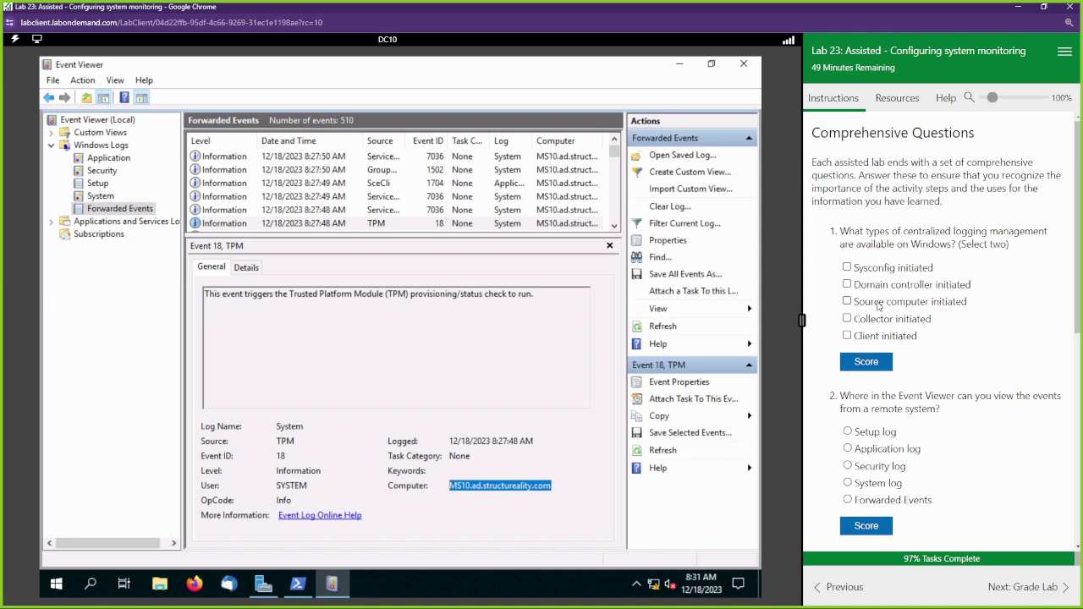
Answer question 1 with "Source computer initiated" and "Collector initiated" and question 2 with "Forwarded Events", scoring each answer
click(878, 305)
click(874, 318)
click(868, 365)
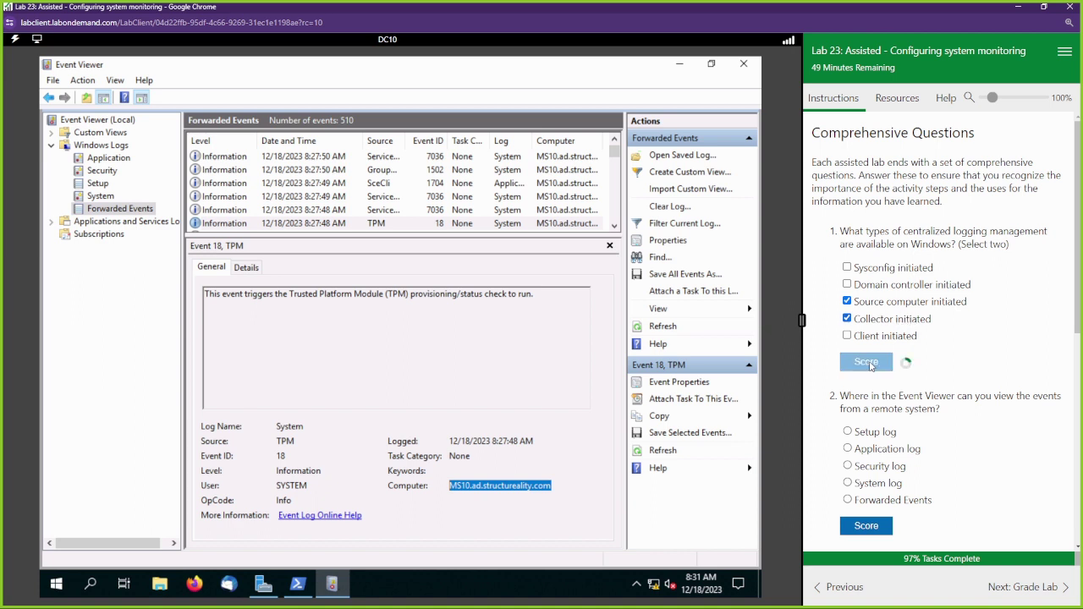
scroll(903, 365, down, 2)
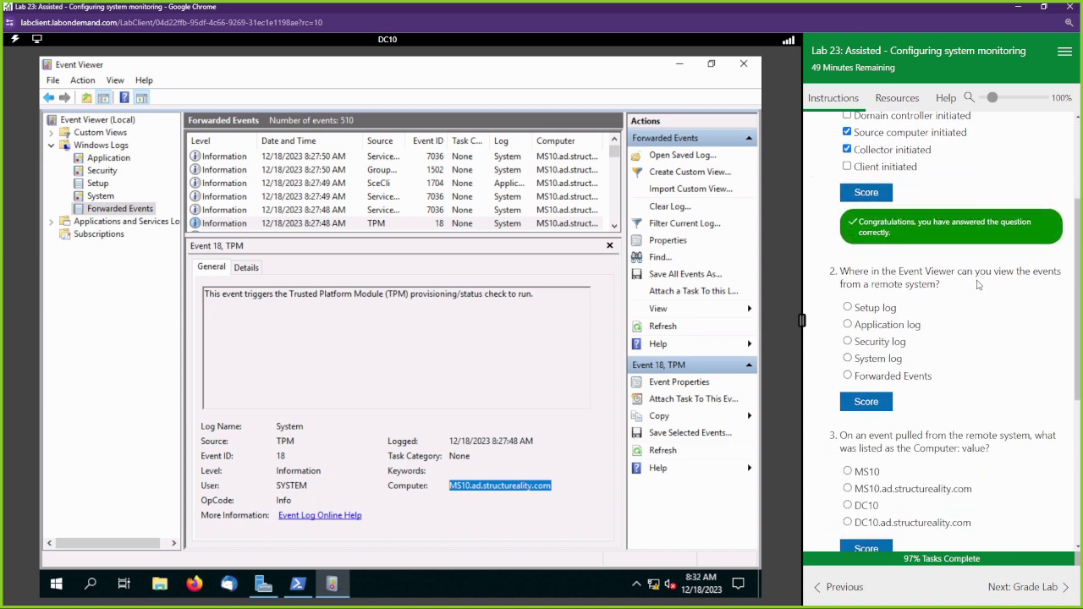
click(897, 378)
click(865, 403)
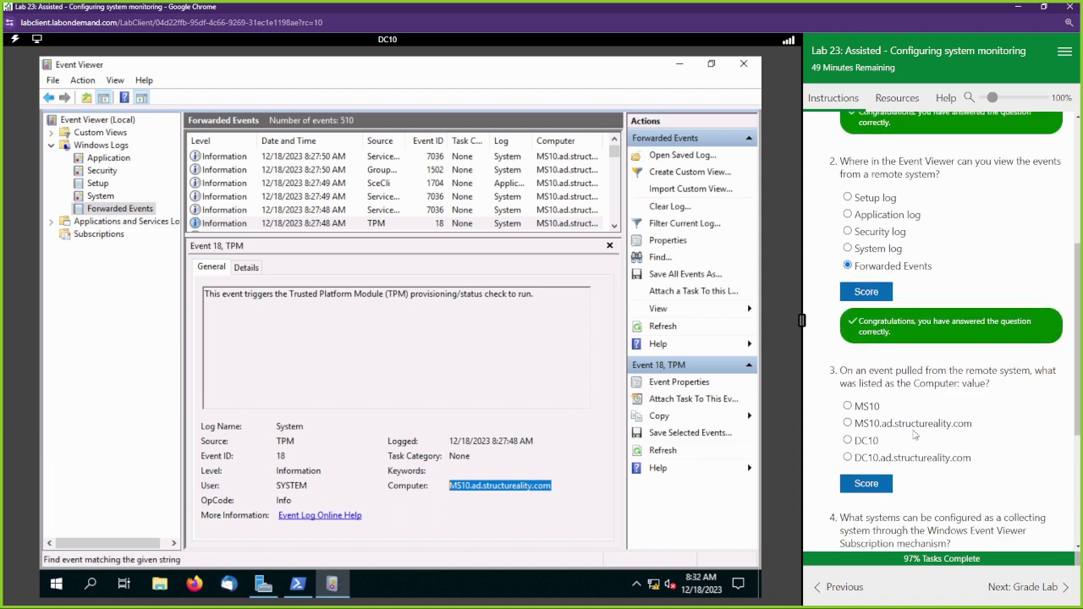
Answer question 3 with "MS10.ad.structureality.com" and question 4 with "any domain member", scoring each answer
scroll(982, 400, down, 1)
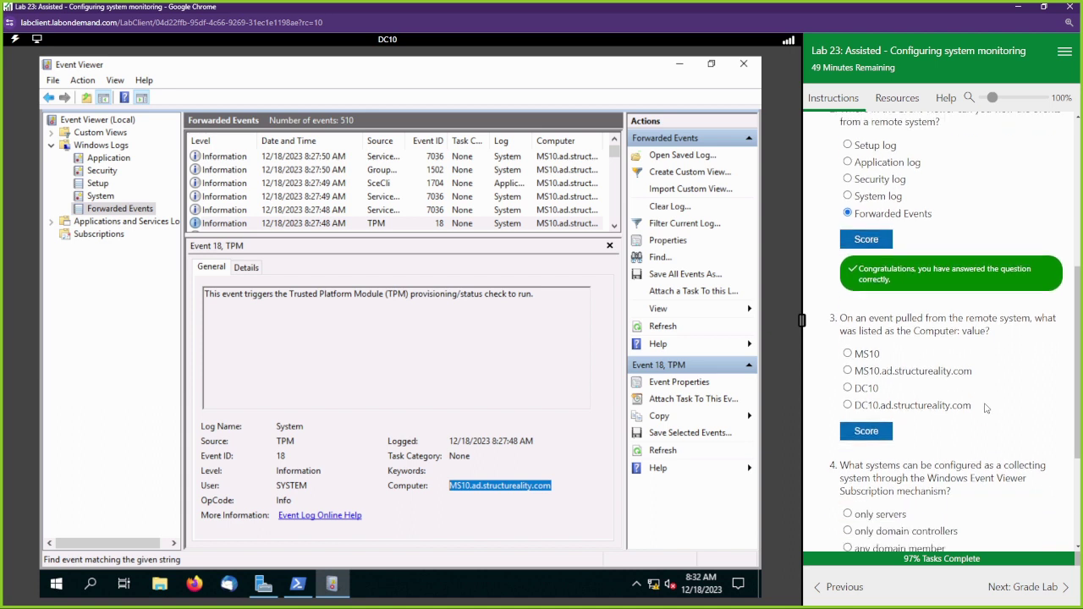
click(893, 365)
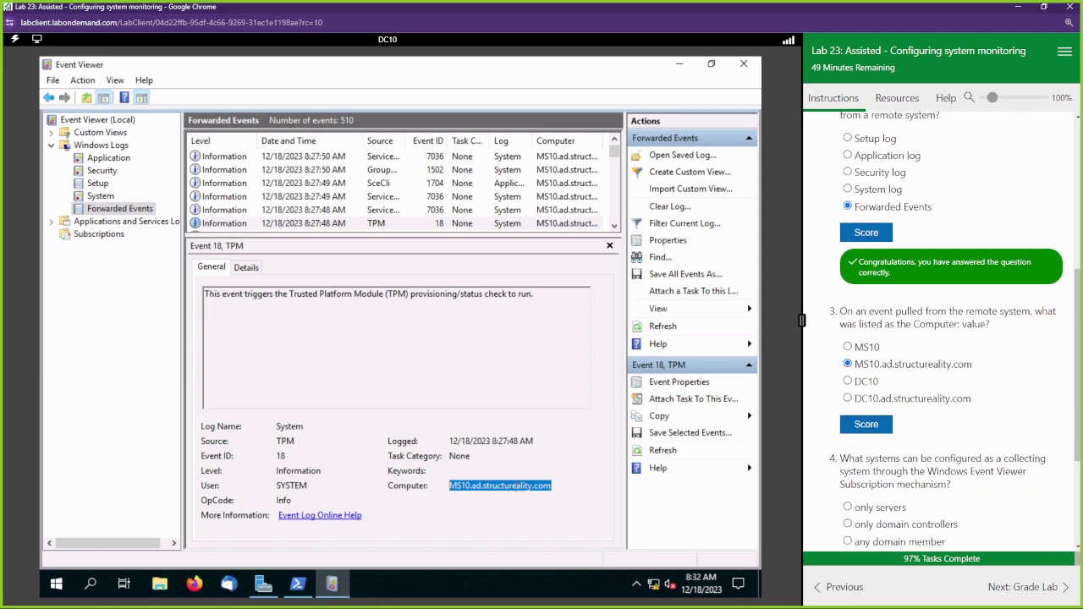
click(866, 424)
scroll(951, 409, down, 3)
scroll(969, 364, down, 1)
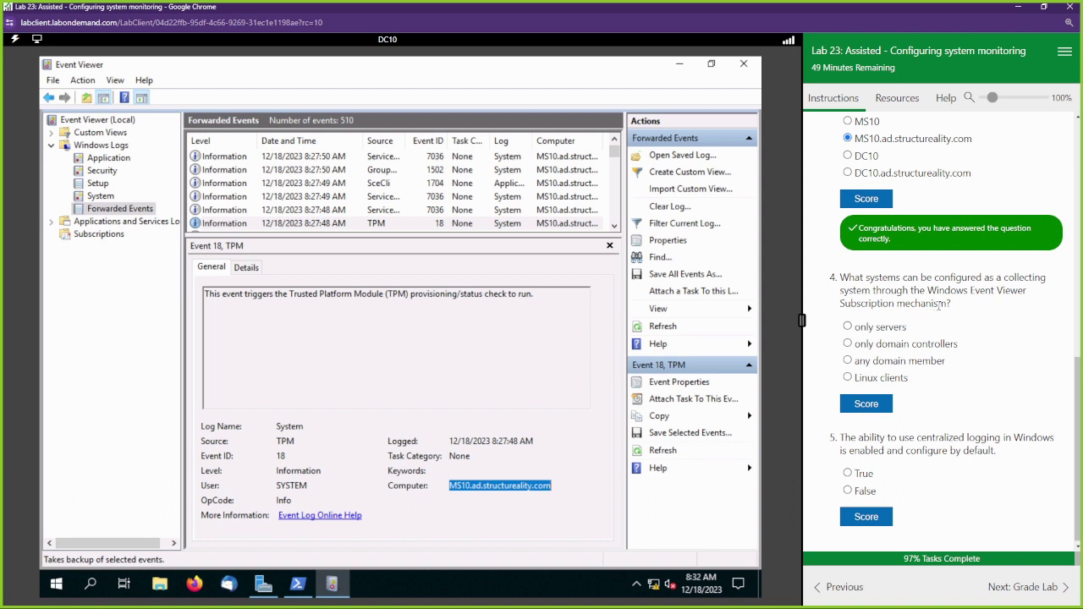
click(847, 360)
click(868, 406)
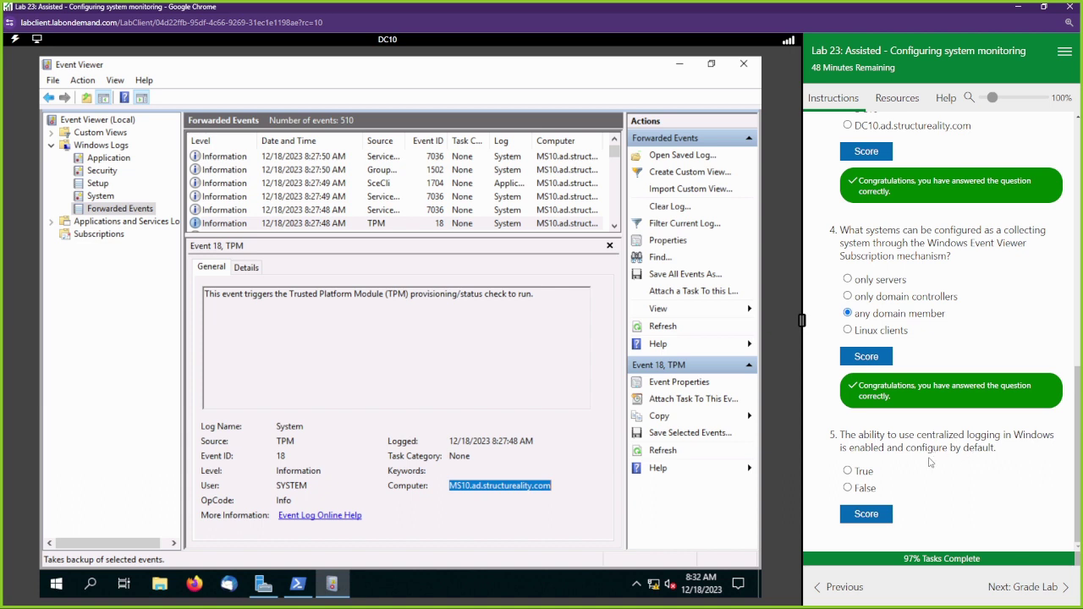
Answer question 5, on centralized logging being enabled by default, with "False" and score it
drag(993, 450, 841, 447)
click(849, 488)
click(875, 516)
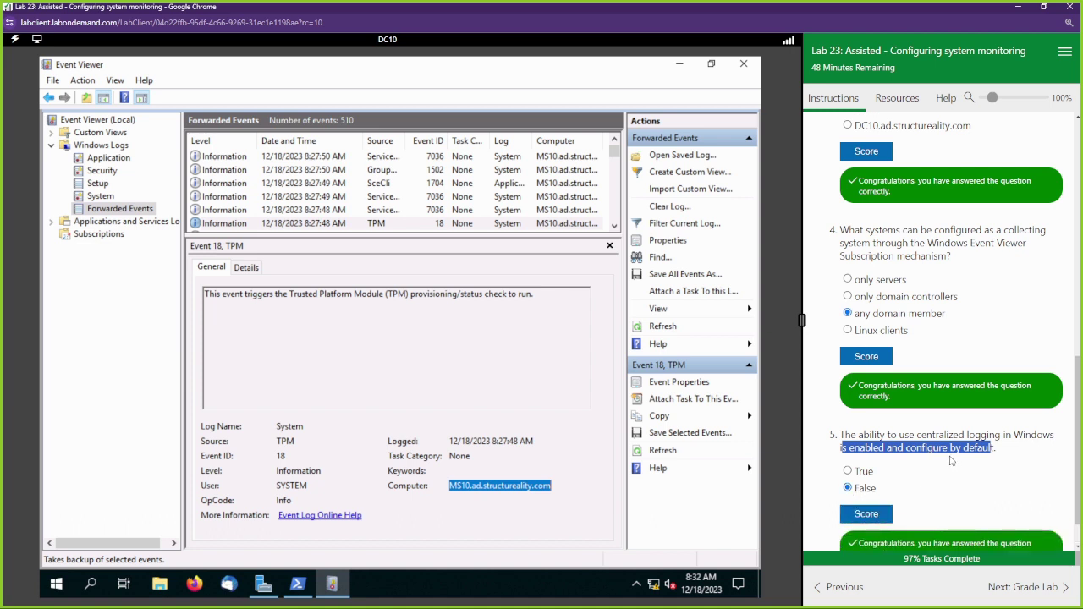